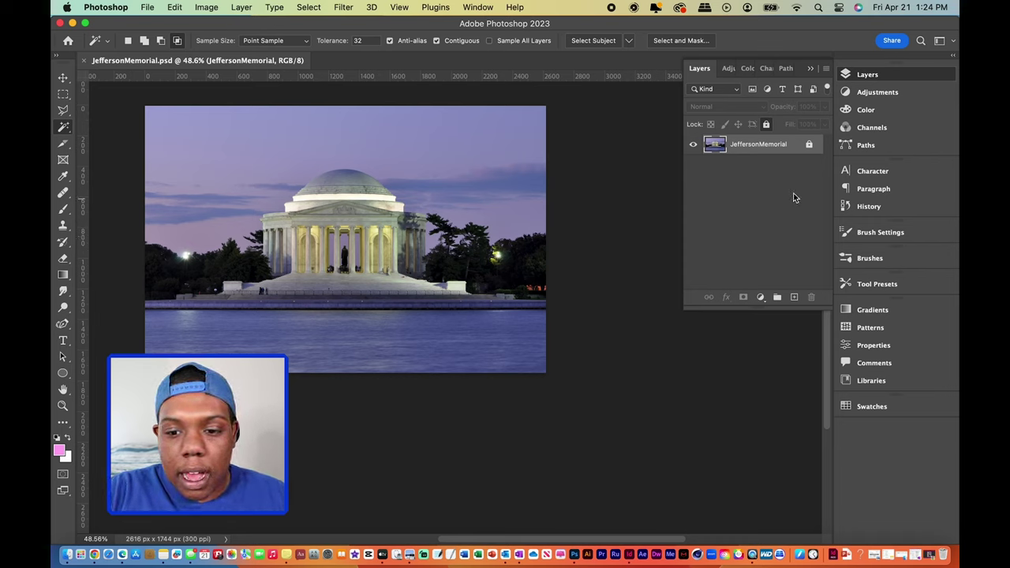
Unlock the JeffersonMemorial photo layer and add a blank Layer 1 above it.
{"action": "left_click", "coordinate": [809, 145]}
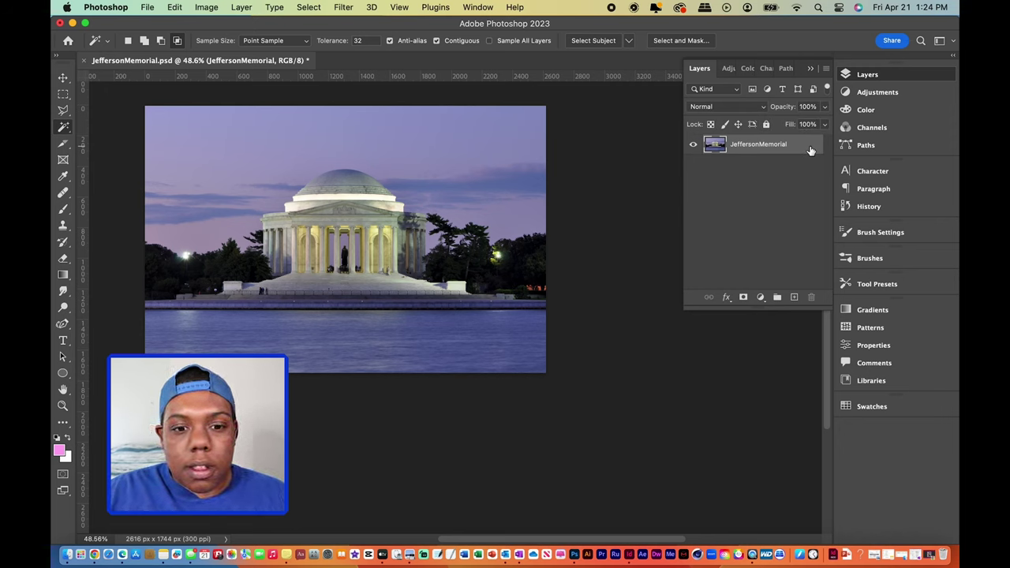
{"action": "left_click", "coordinate": [795, 297]}
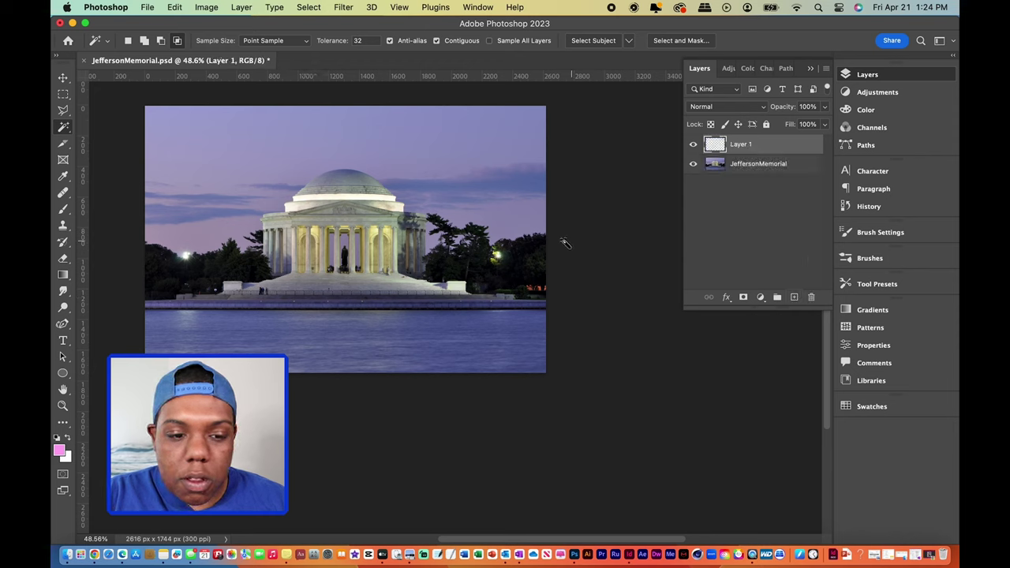
Select the Gradient Tool and bring up its Gradient Editor from the options bar.
{"action": "left_click", "coordinate": [69, 278]}
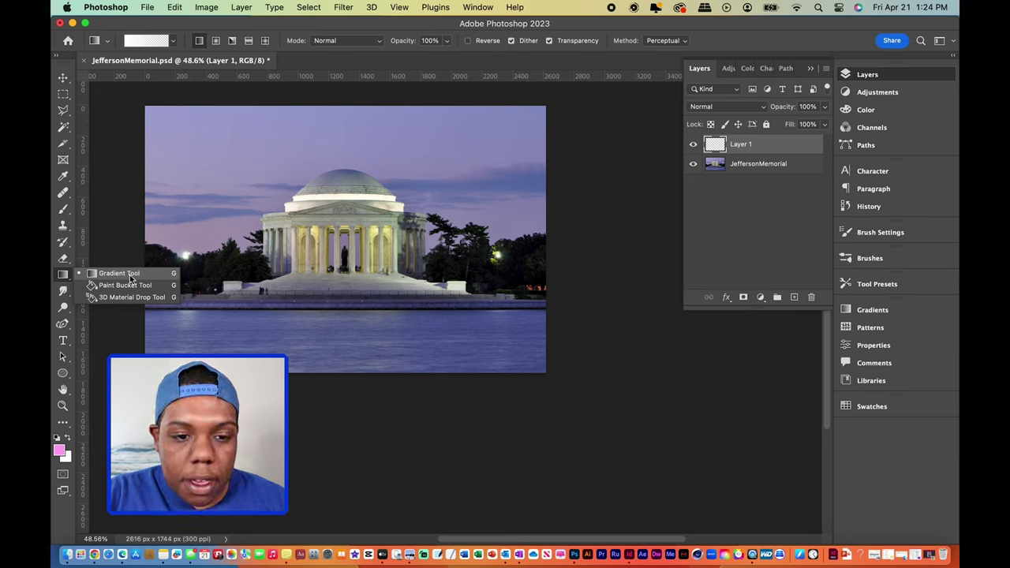
{"action": "left_click", "coordinate": [130, 275]}
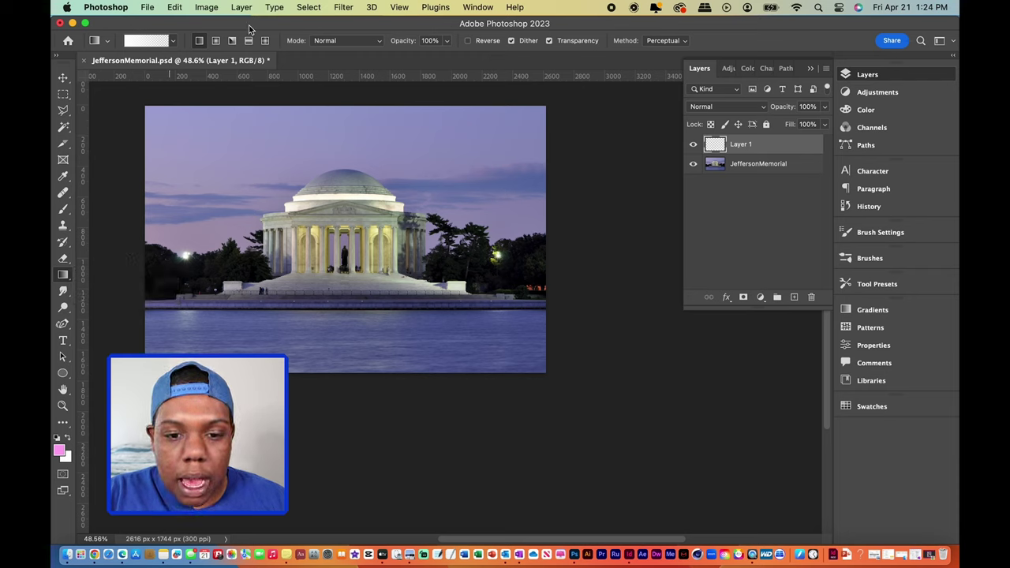
{"action": "left_click", "coordinate": [144, 43]}
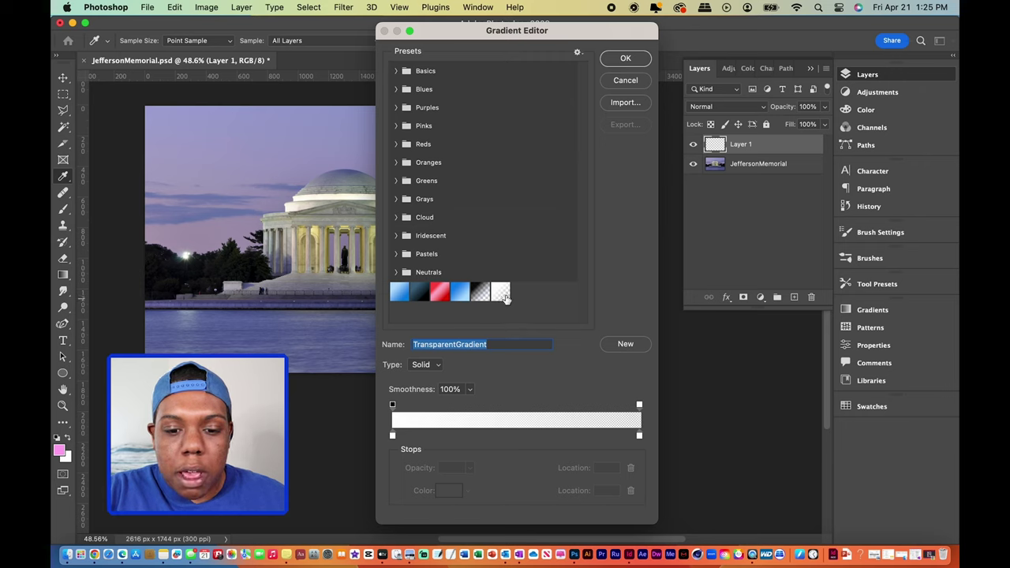
Start from the blue preset gradient and set its left colour stop to white (ffffff).
{"action": "left_click", "coordinate": [460, 292]}
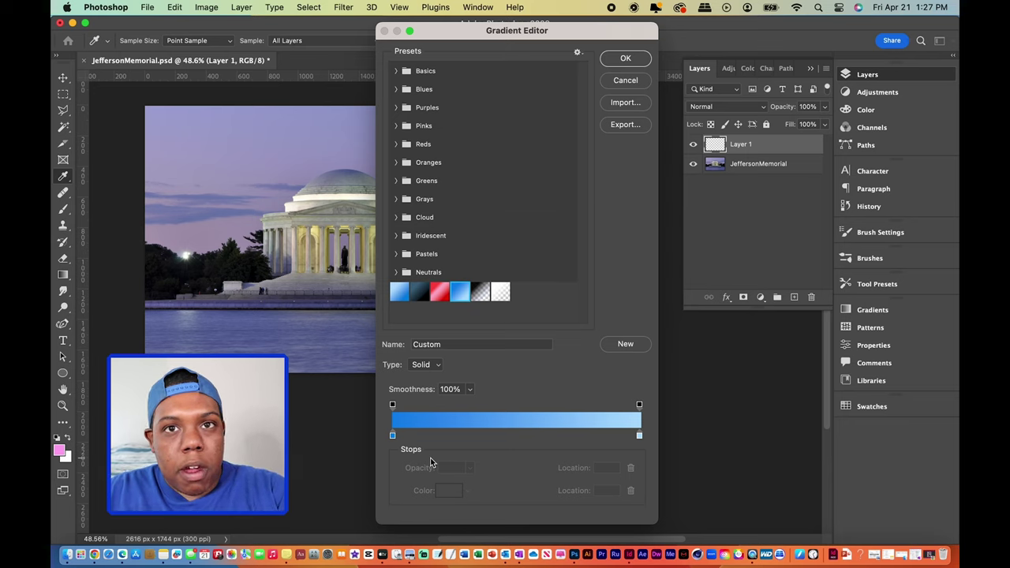
{"action": "left_click", "coordinate": [393, 435]}
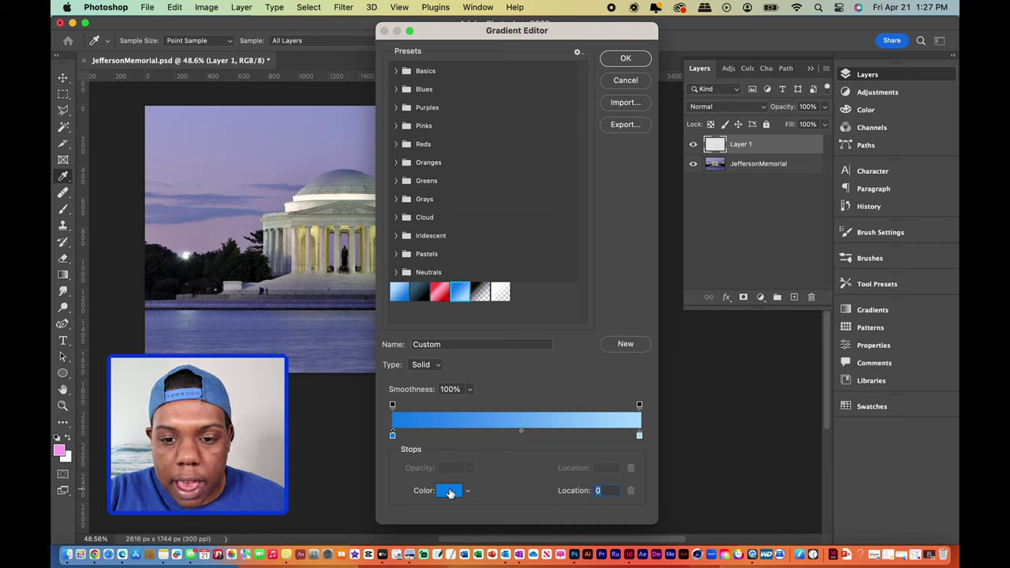
{"action": "left_click", "coordinate": [446, 491]}
{"action": "mouse_move", "coordinate": [635, 173]}
{"action": "left_mouse_down"}
{"action": "mouse_move", "coordinate": [658, 103]}
{"action": "mouse_move", "coordinate": [579, 48]}
{"action": "left_mouse_up"}
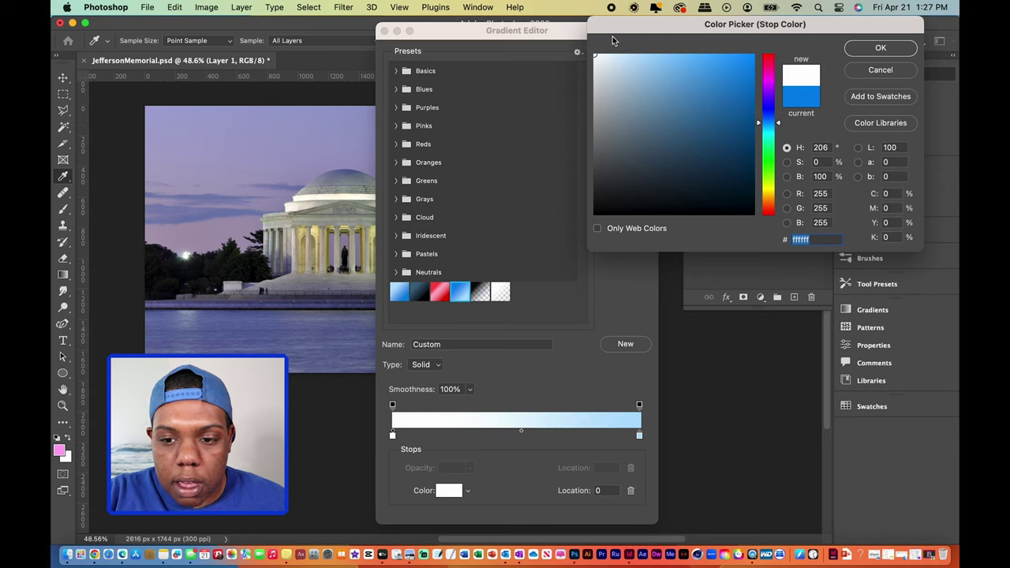
{"action": "left_click", "coordinate": [880, 48]}
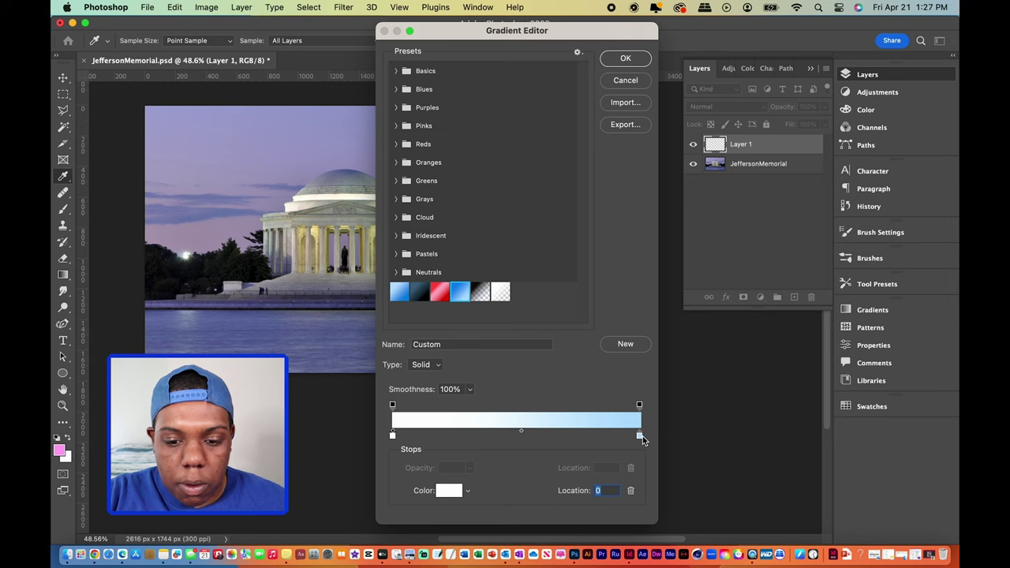
Set the right colour stop to white as well and select the right opacity stop.
{"action": "left_click", "coordinate": [640, 436]}
{"action": "left_click", "coordinate": [456, 491]}
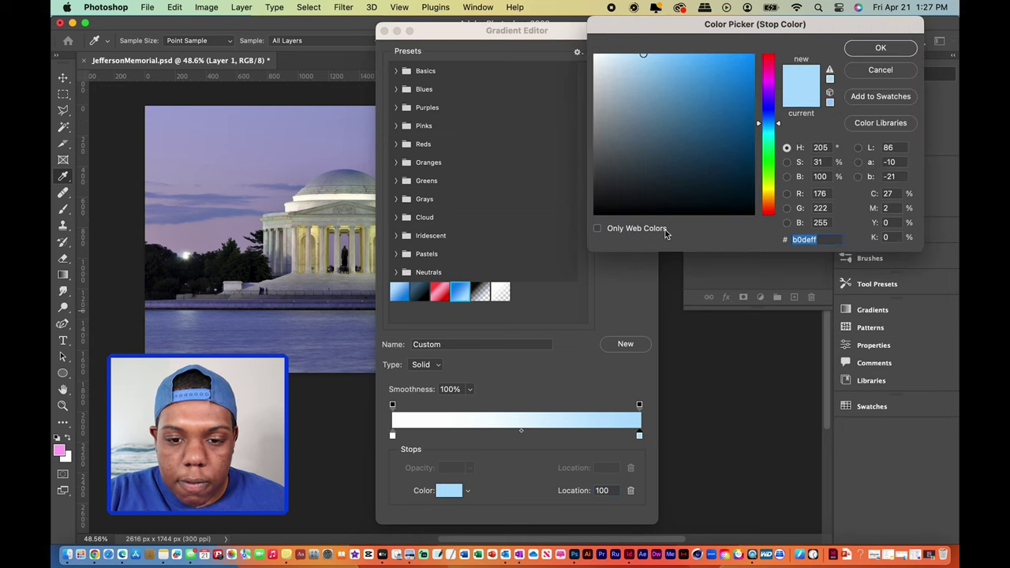
{"action": "left_click_drag", "start_coordinate": [643, 54], "coordinate": [558, 27]}
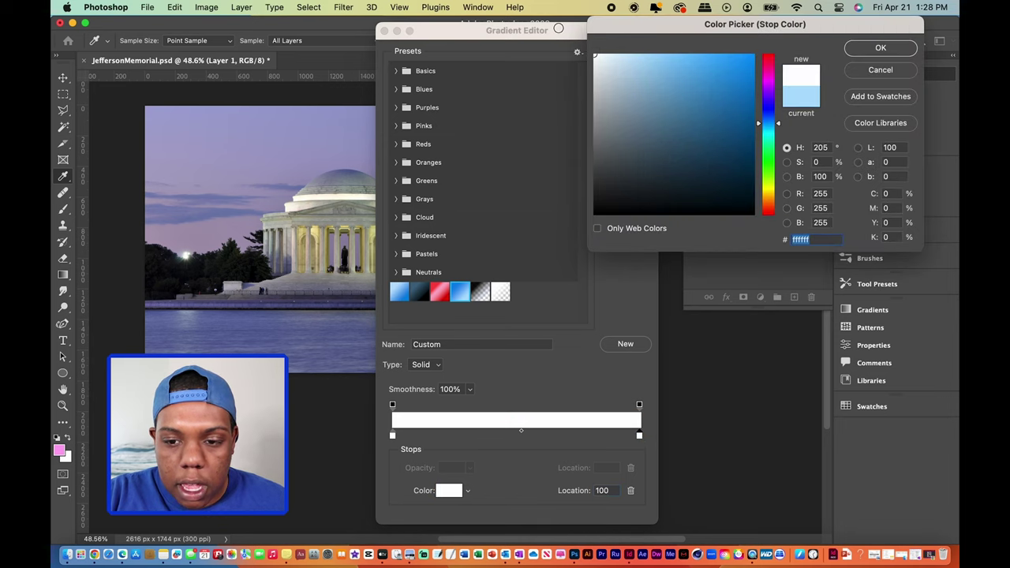
{"action": "left_click", "coordinate": [861, 47]}
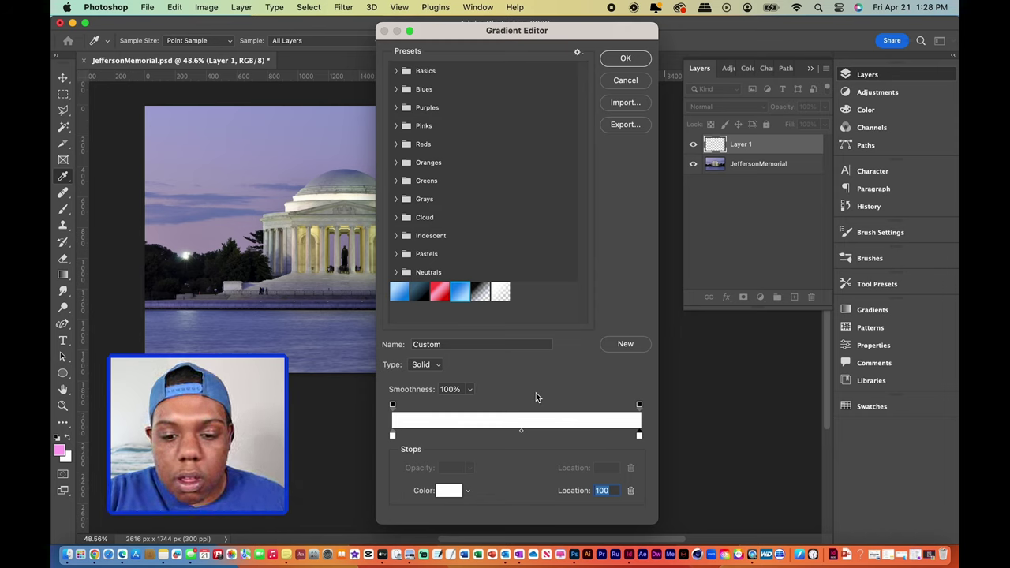
{"action": "left_click", "coordinate": [639, 405]}
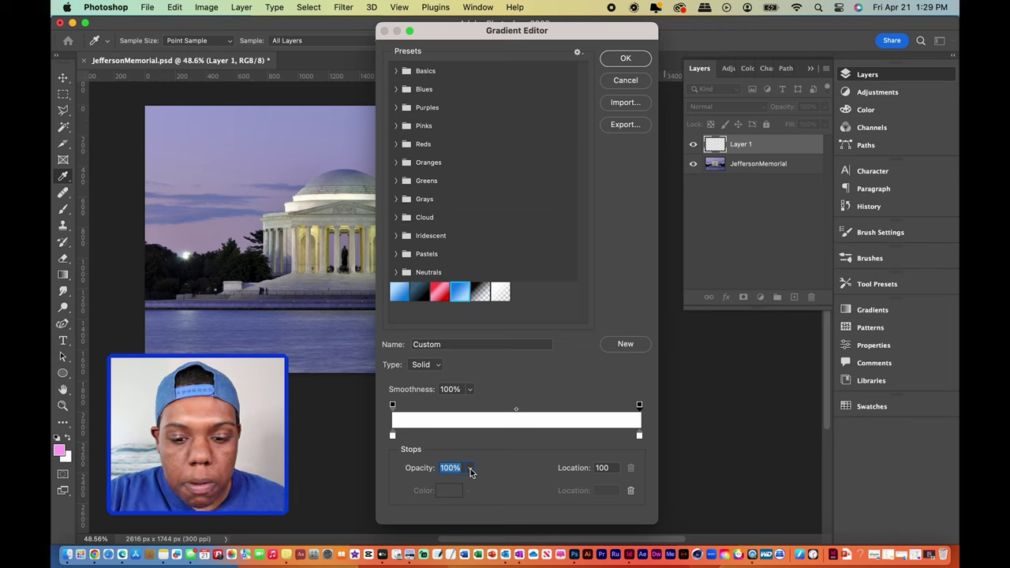
Set the right opacity stop to 0%, name the gradient TransparentGradient, and save it as a new preset.
{"action": "type", "text": "0"}
{"action": "key", "text": "Return"}
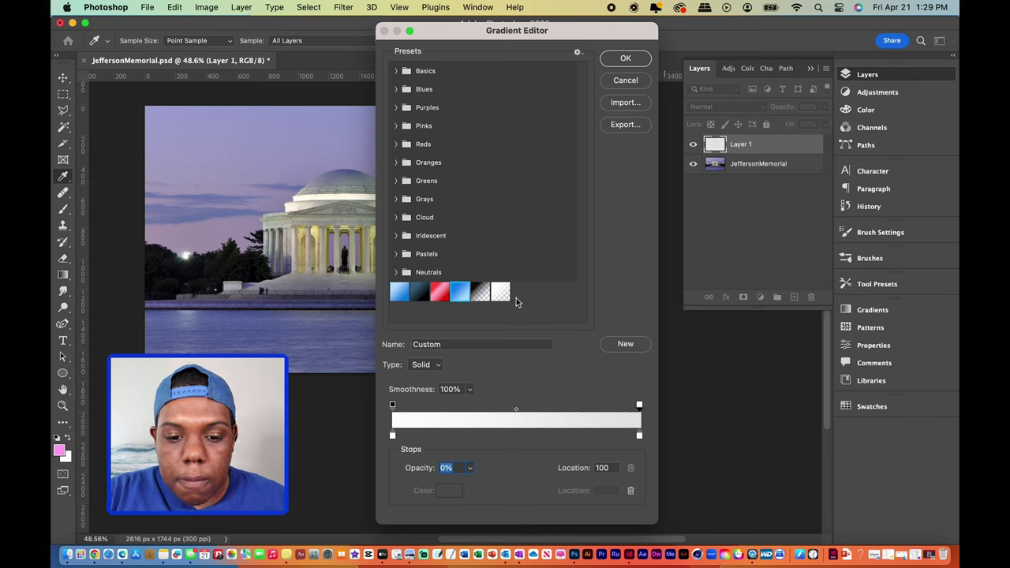
{"action": "left_click", "coordinate": [489, 344]}
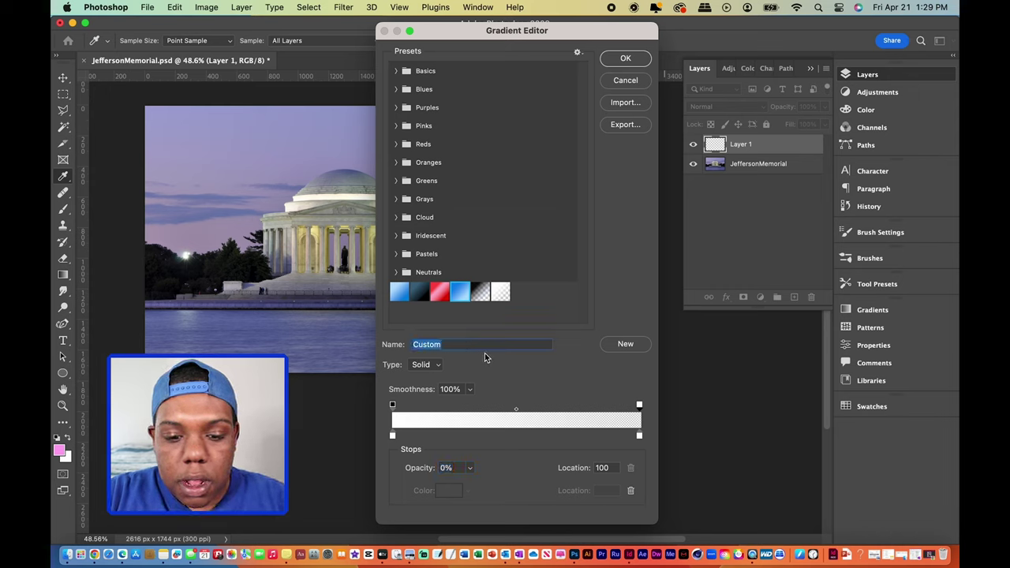
{"action": "type", "text": "Transpat"}
{"action": "key", "text": "BackSpace"}
{"action": "type", "text": "e"}
{"action": "key", "text": "BackSpace"}
{"action": "type", "text": "rentGradient"}
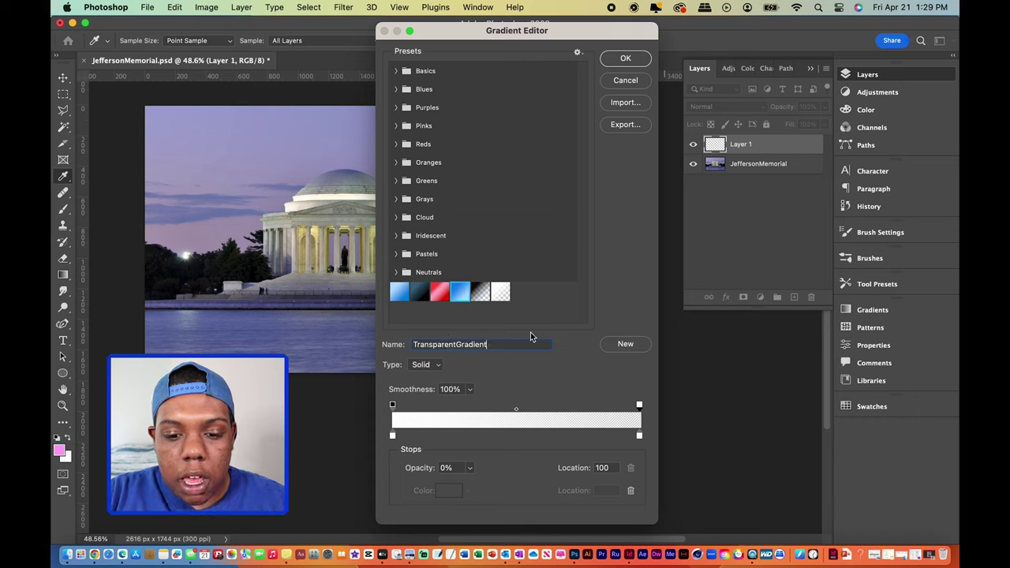
{"action": "left_click", "coordinate": [624, 344]}
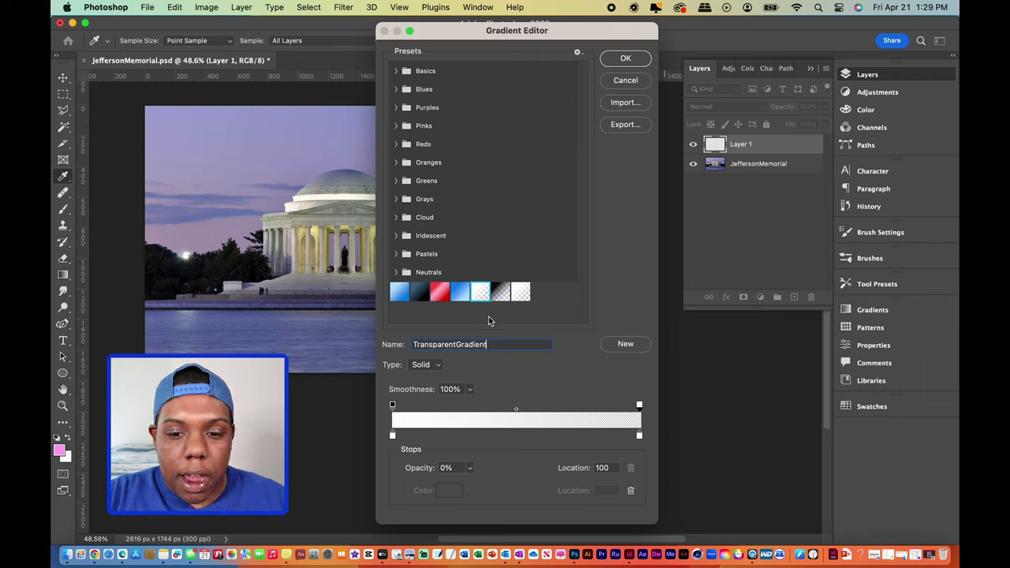
{"action": "left_click", "coordinate": [643, 60]}
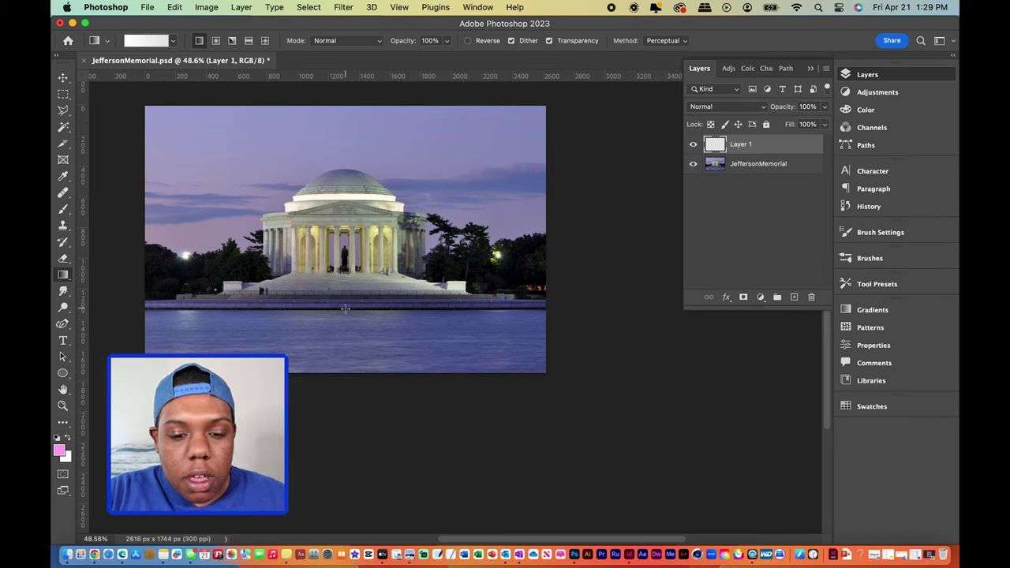
Draw a straight vertical white gradient on Layer 1 from the waterline down to the photo's bottom edge.
{"action": "left_click_drag", "start_coordinate": [345, 308], "coordinate": [348, 341]}
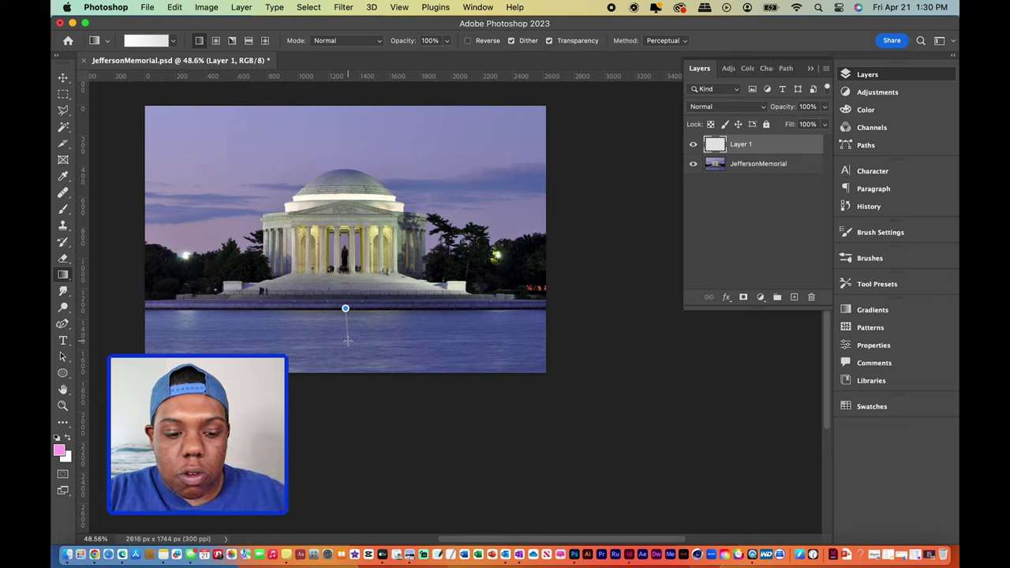
{"action": "key", "text": "shift"}
{"action": "left_click_drag", "start_coordinate": [348, 341], "coordinate": [357, 371]}
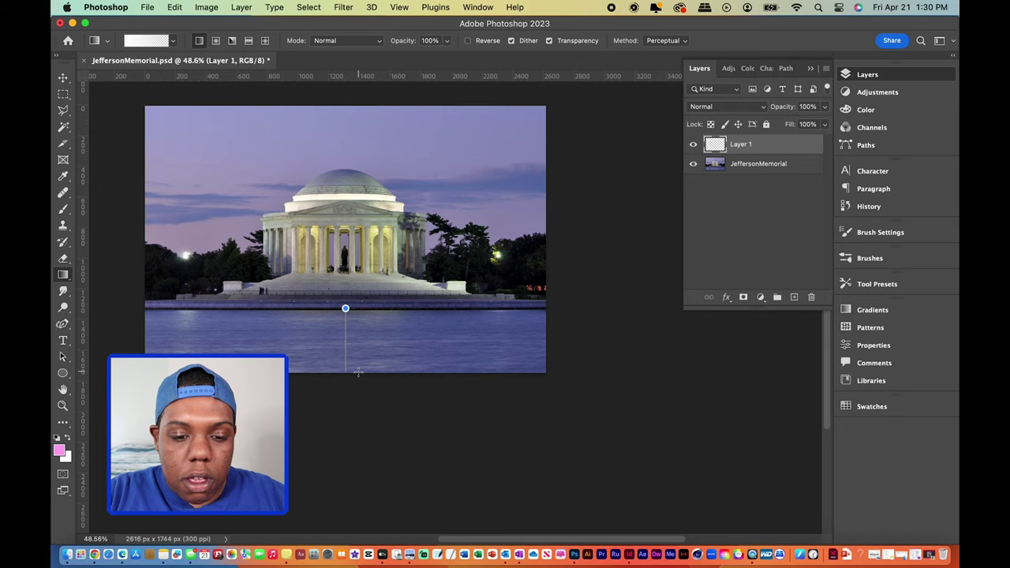
{"action": "left_click_drag", "start_coordinate": [357, 370], "coordinate": [357, 371]}
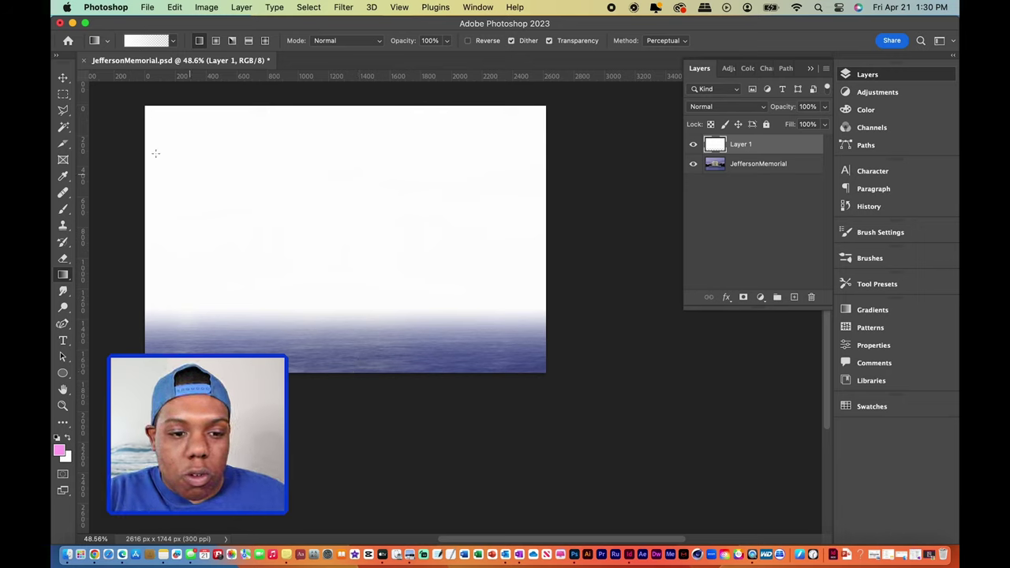
{"action": "left_click", "coordinate": [64, 79]}
Transform Layer 1's gradient to 62.16% height, its top edge just below the dome, and commit.
{"action": "left_click", "coordinate": [345, 107]}
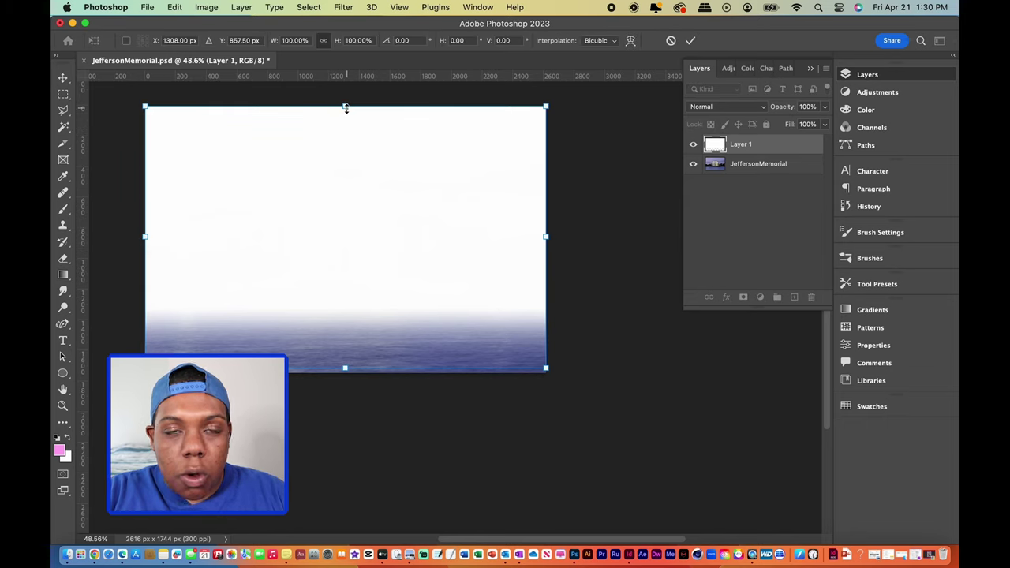
{"action": "key", "text": "shift"}
{"action": "left_click_drag", "start_coordinate": [345, 106], "coordinate": [339, 212]}
{"action": "left_click_drag", "start_coordinate": [345, 366], "coordinate": [346, 372]}
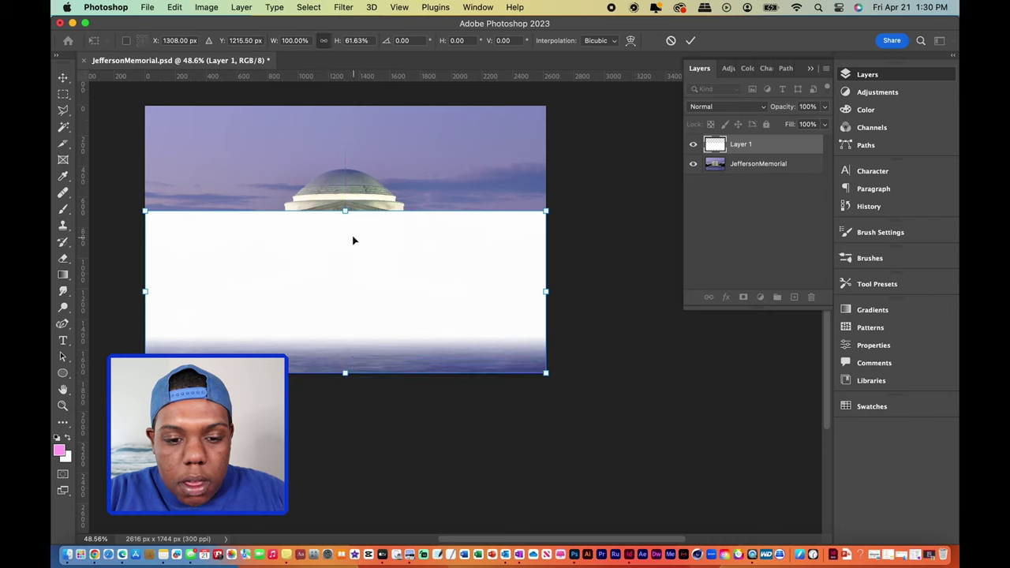
{"action": "left_click_drag", "start_coordinate": [345, 211], "coordinate": [345, 216]}
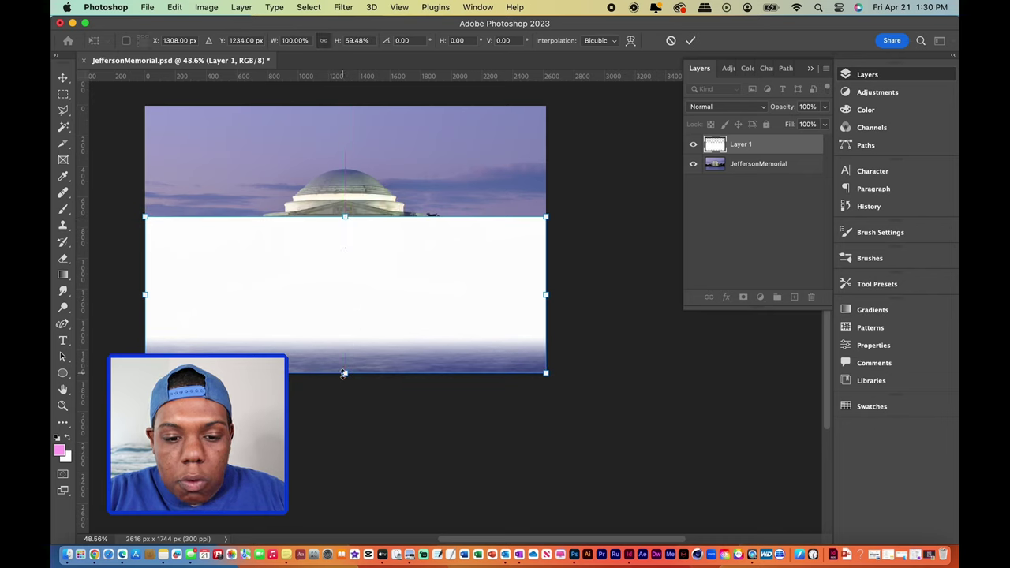
{"action": "left_click_drag", "start_coordinate": [346, 373], "coordinate": [346, 381]}
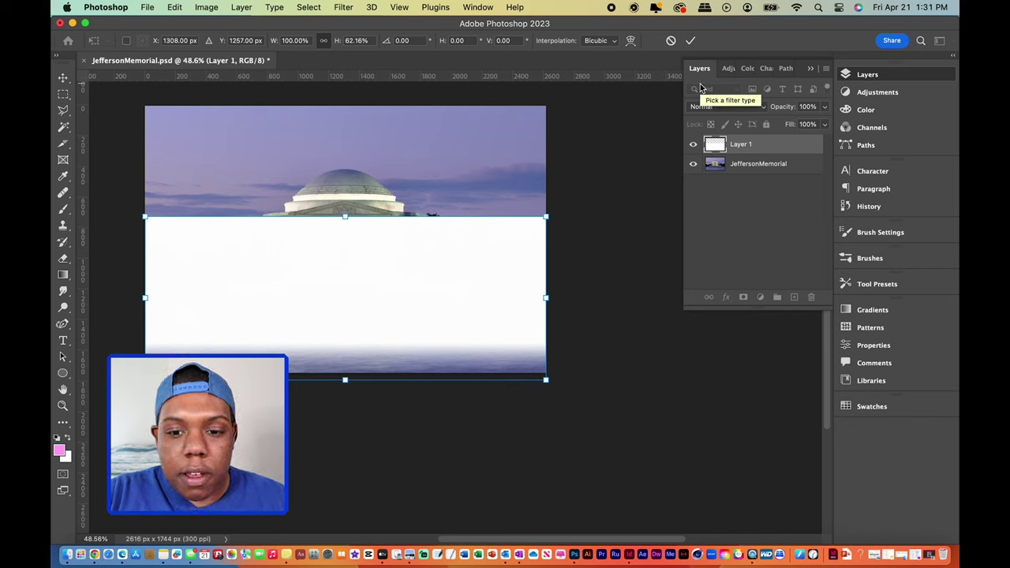
{"action": "left_click", "coordinate": [690, 41]}
{"action": "left_click", "coordinate": [764, 232]}
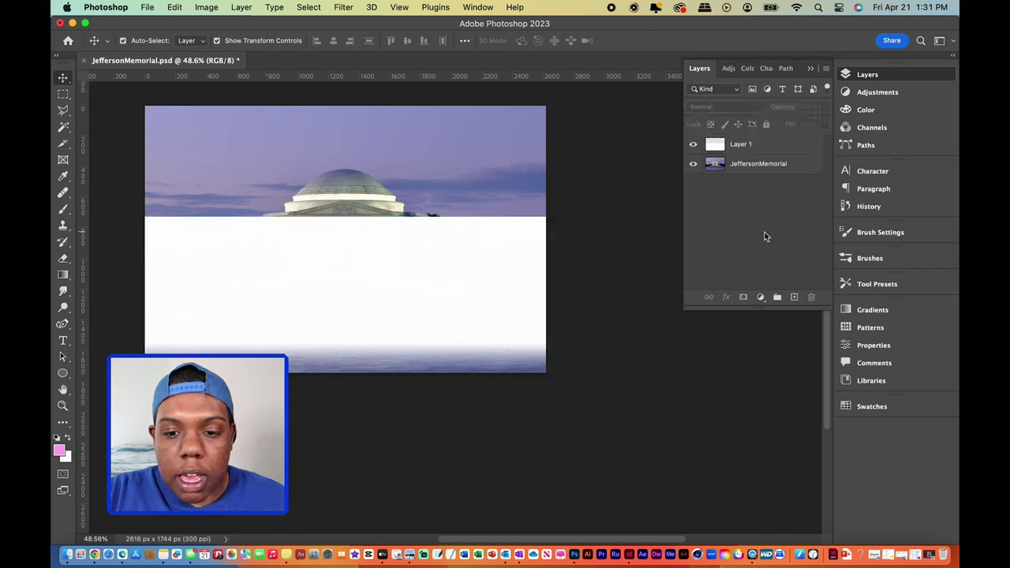
Hide Layer 1 and draw a rectangular selection around the water strip at the bottom.
{"action": "left_click", "coordinate": [693, 145]}
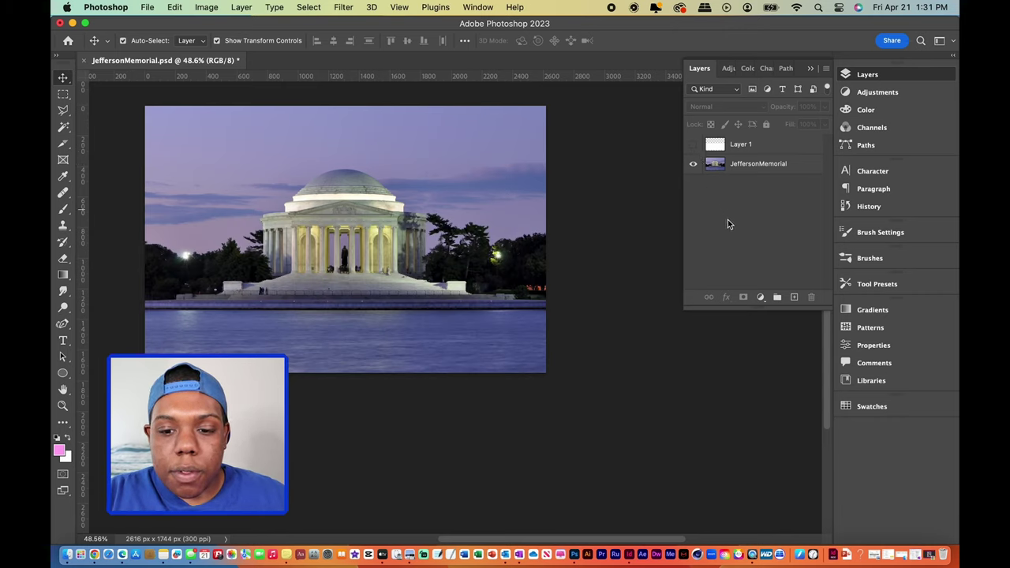
{"action": "left_click", "coordinate": [765, 169]}
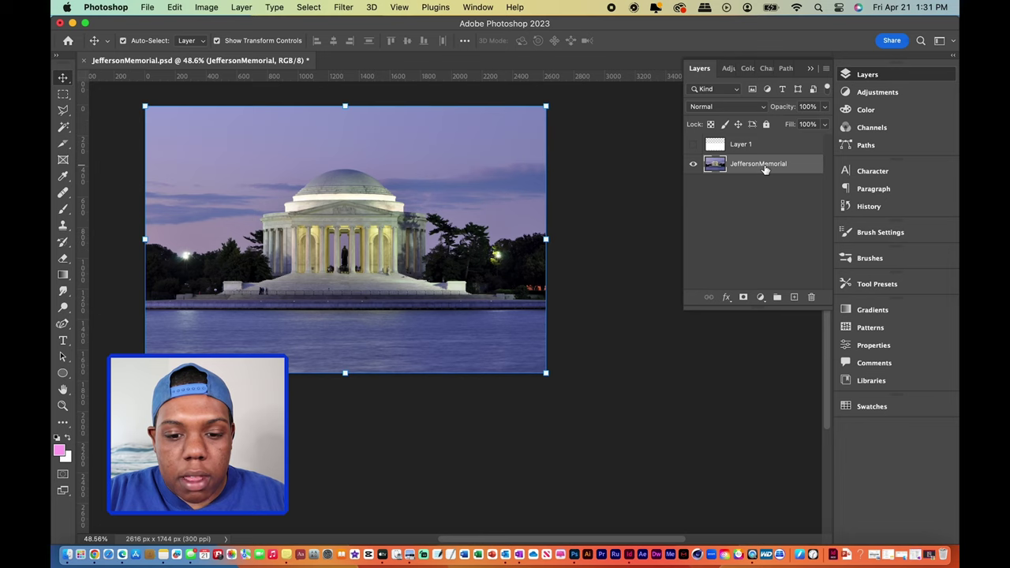
{"action": "left_click", "coordinate": [662, 259]}
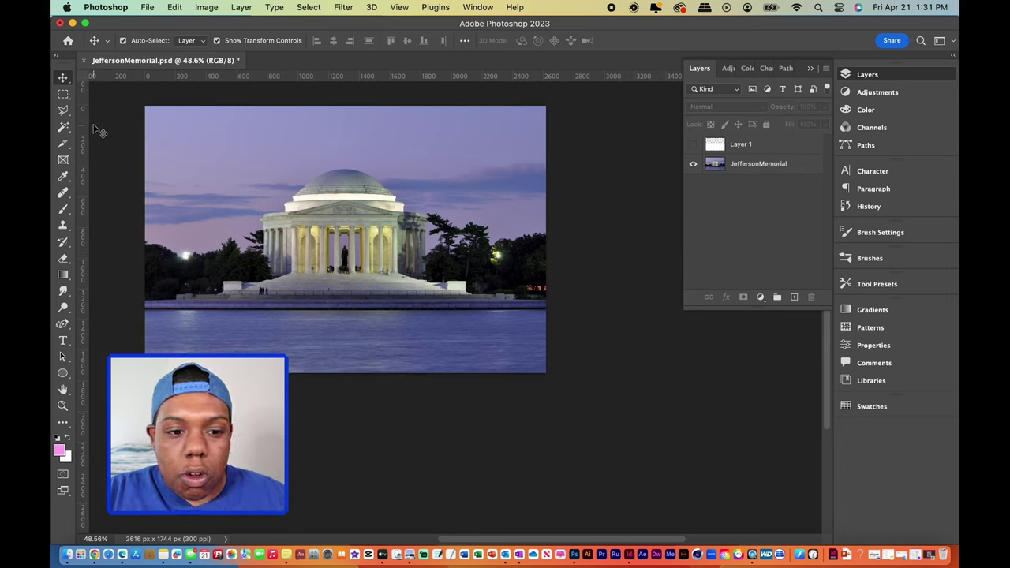
{"action": "left_click", "coordinate": [65, 95]}
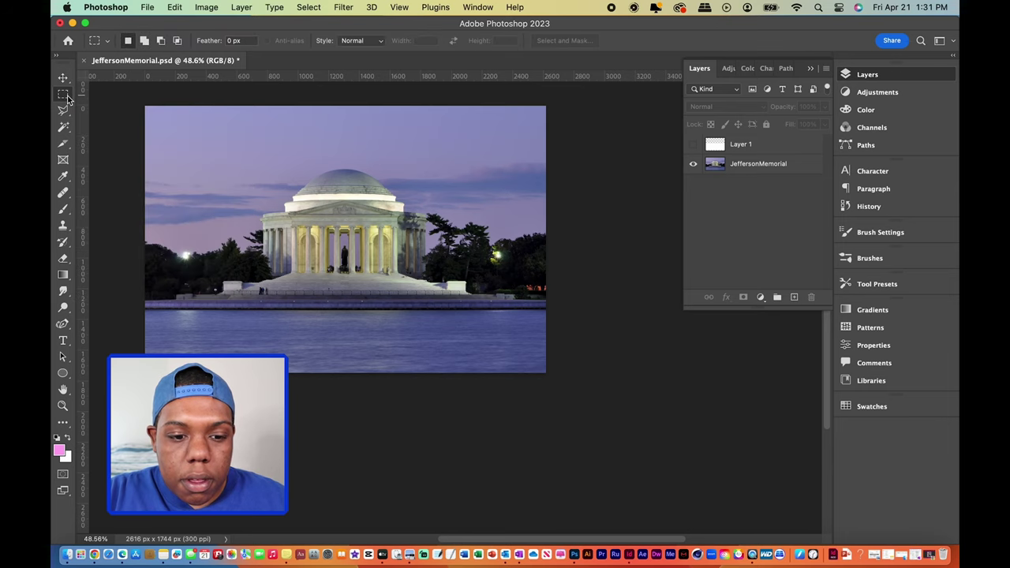
{"action": "left_click_drag", "start_coordinate": [144, 308], "coordinate": [551, 382]}
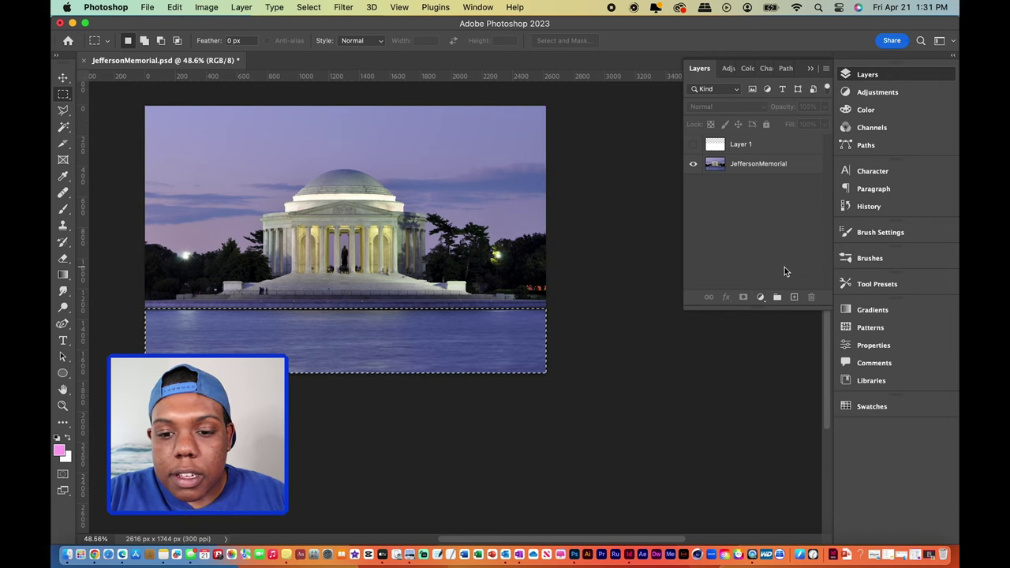
Show Layer 1, invert the selection, delete the white above the water, and deselect.
{"action": "left_click", "coordinate": [694, 145]}
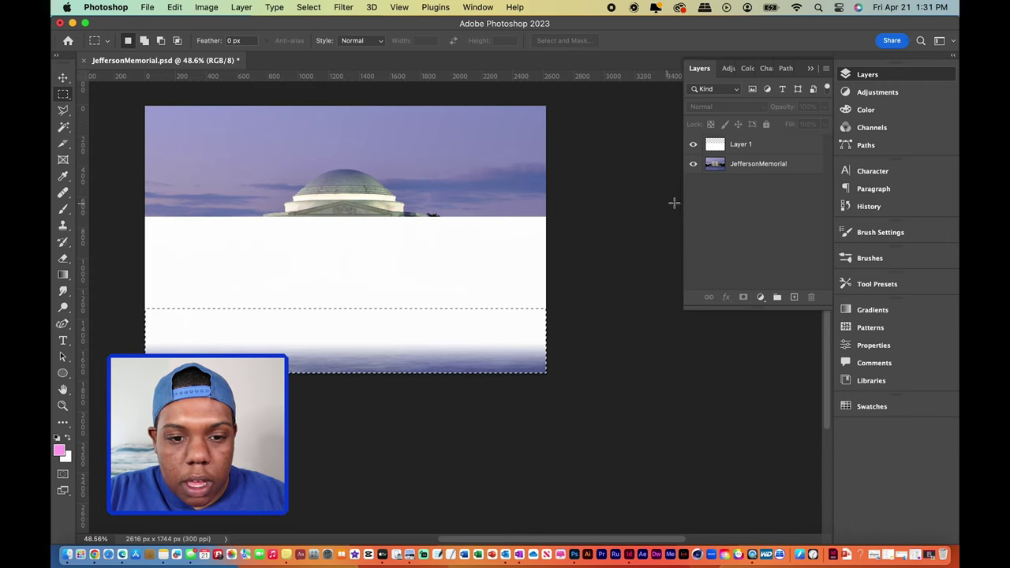
{"action": "left_click", "coordinate": [314, 7]}
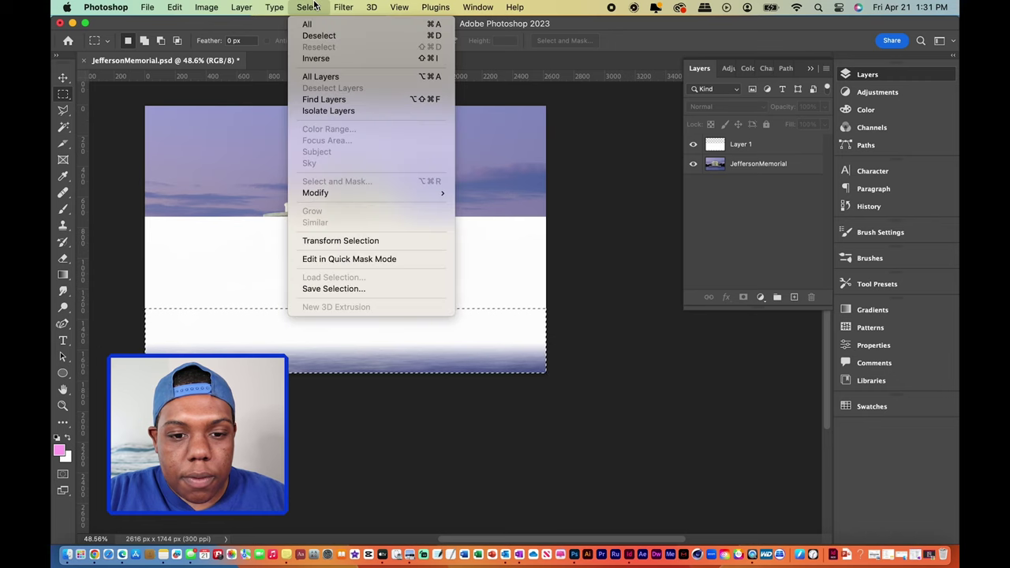
{"action": "left_click", "coordinate": [315, 59]}
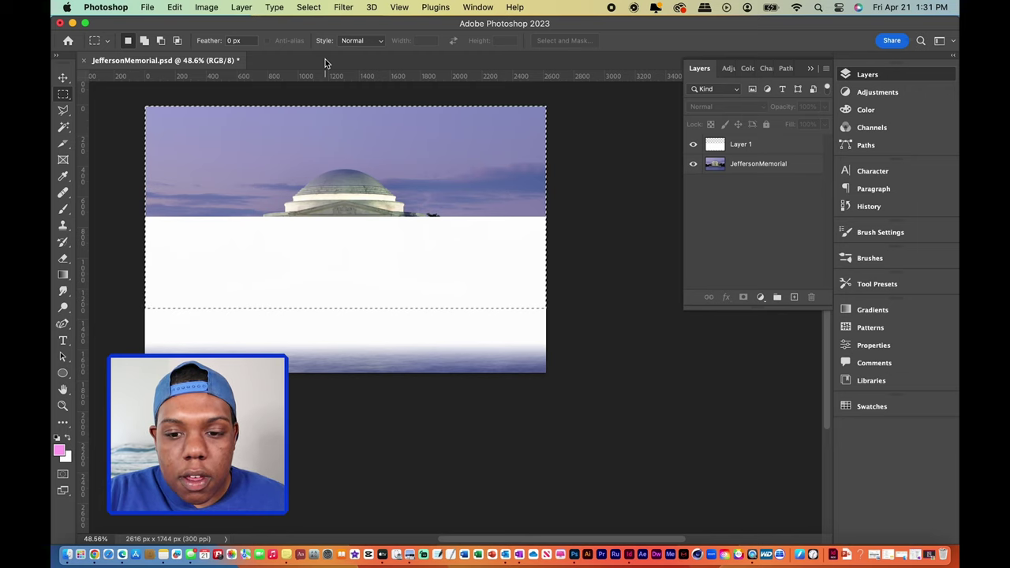
{"action": "left_click", "coordinate": [755, 148]}
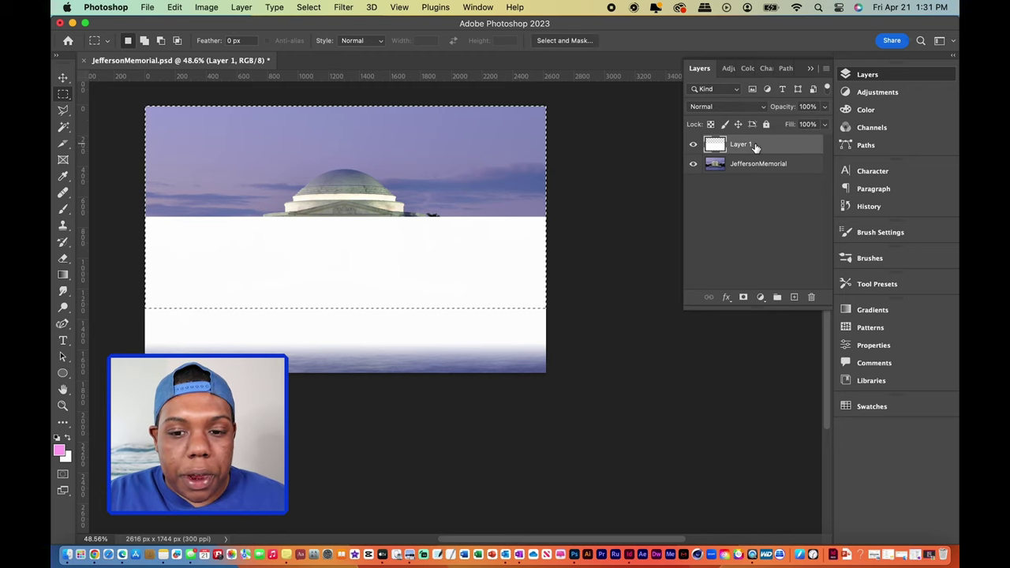
{"action": "key", "text": "Delete"}
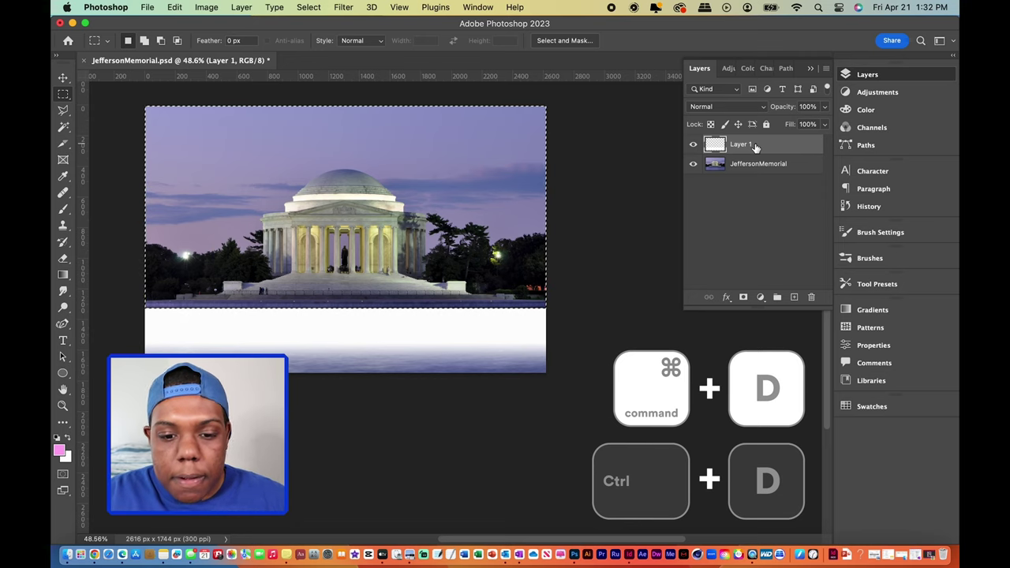
{"action": "key", "text": "v"}
{"action": "left_click", "coordinate": [745, 196]}
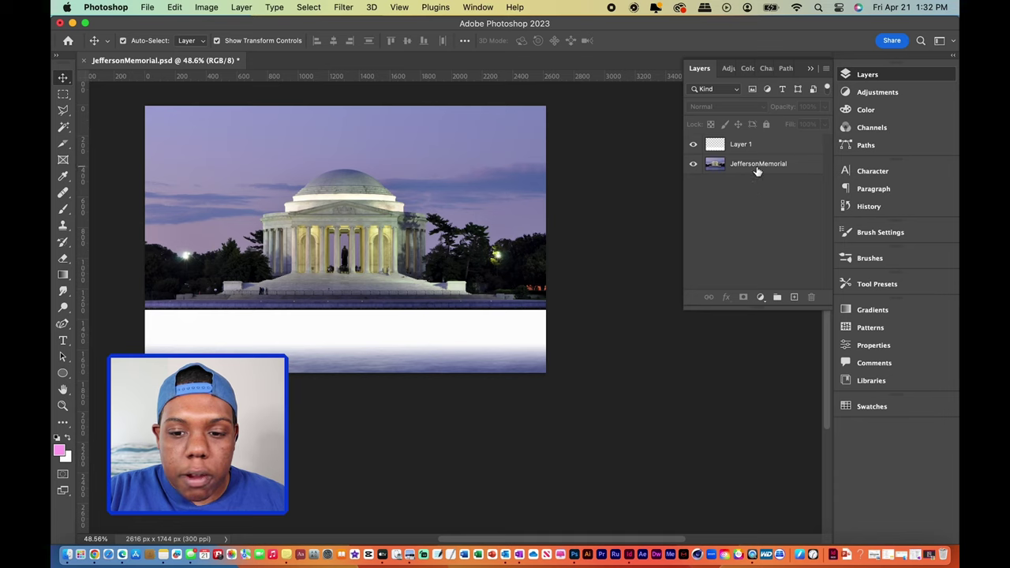
Duplicate the JeffersonMemorial layer, move the copy above Layer 1, and clip it to Layer 1.
{"action": "left_click", "coordinate": [757, 167]}
{"action": "left_click", "coordinate": [754, 233]}
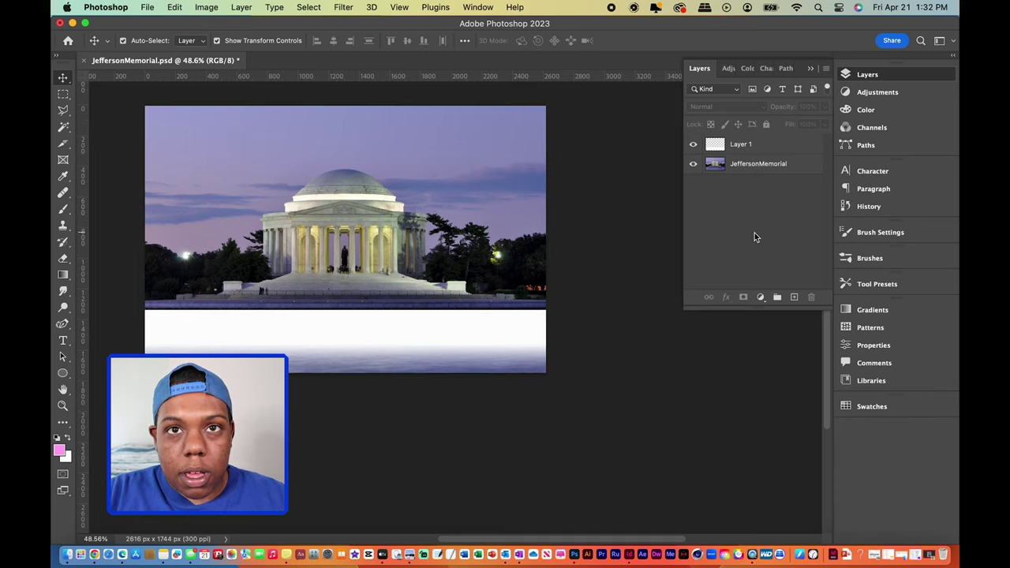
{"action": "left_click", "coordinate": [758, 169]}
{"action": "right_click", "coordinate": [763, 171]}
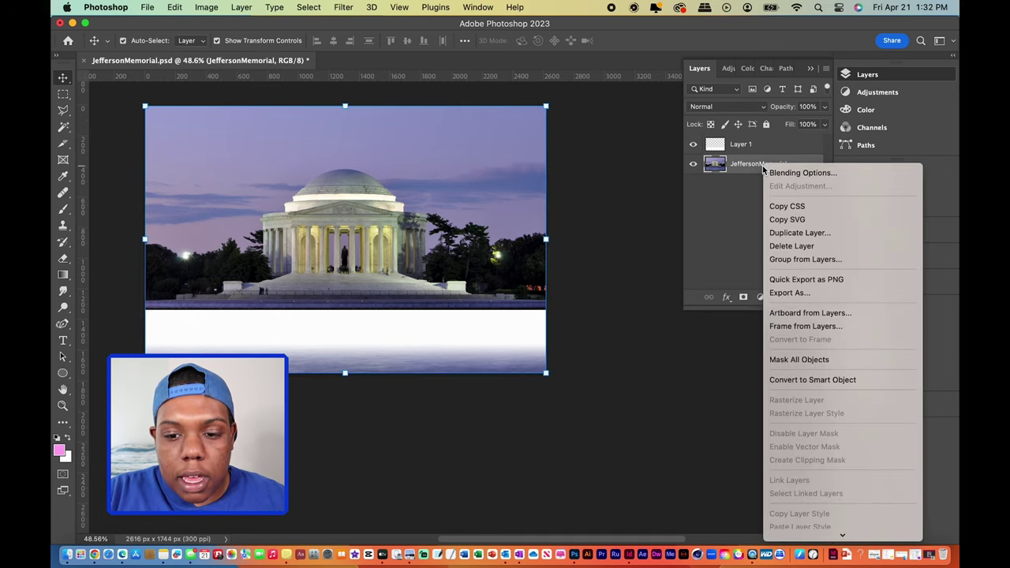
{"action": "left_click", "coordinate": [792, 235]}
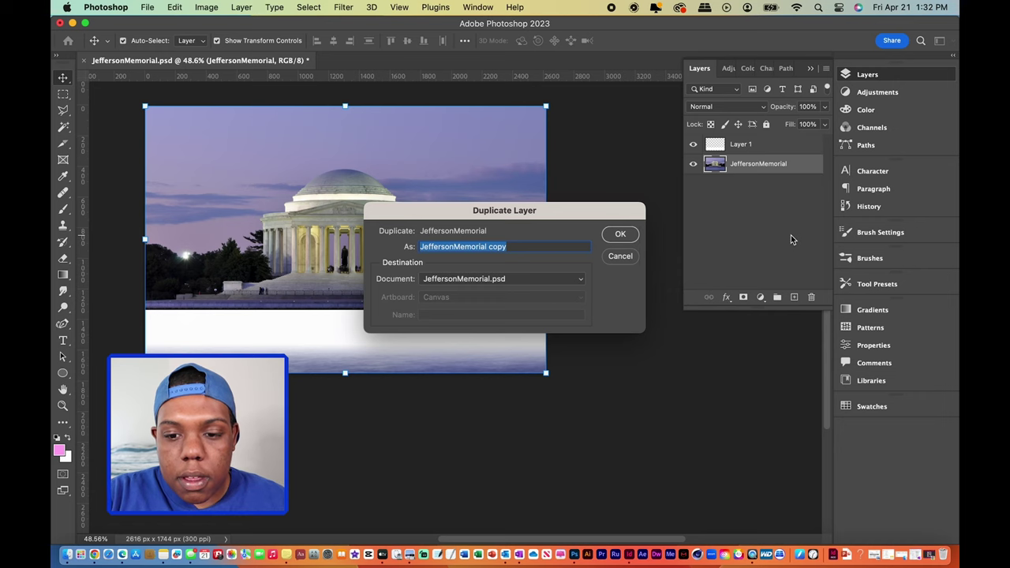
{"action": "key", "text": "Return"}
{"action": "left_click_drag", "start_coordinate": [757, 170], "coordinate": [759, 146]}
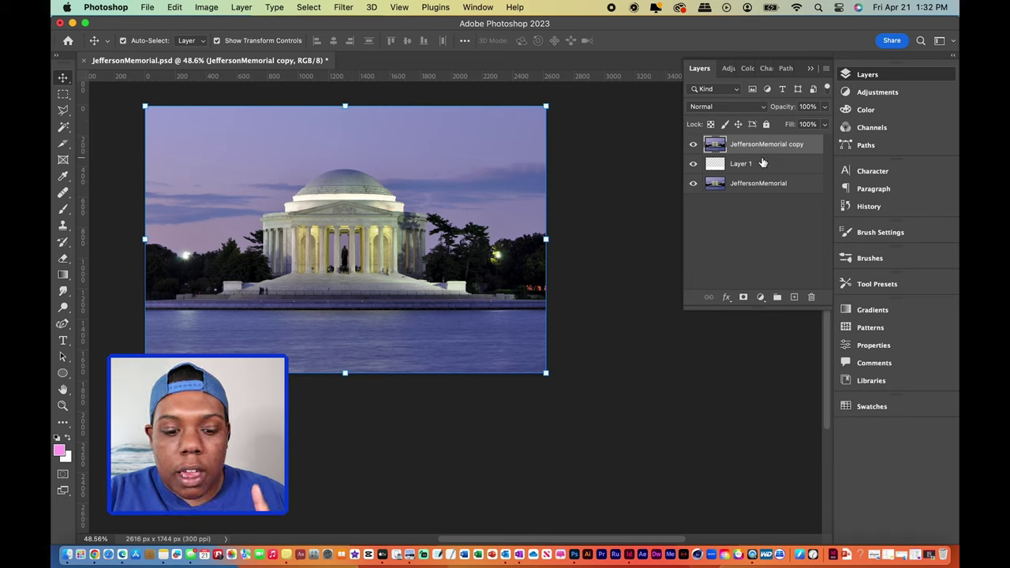
{"action": "key", "text": "alt"}
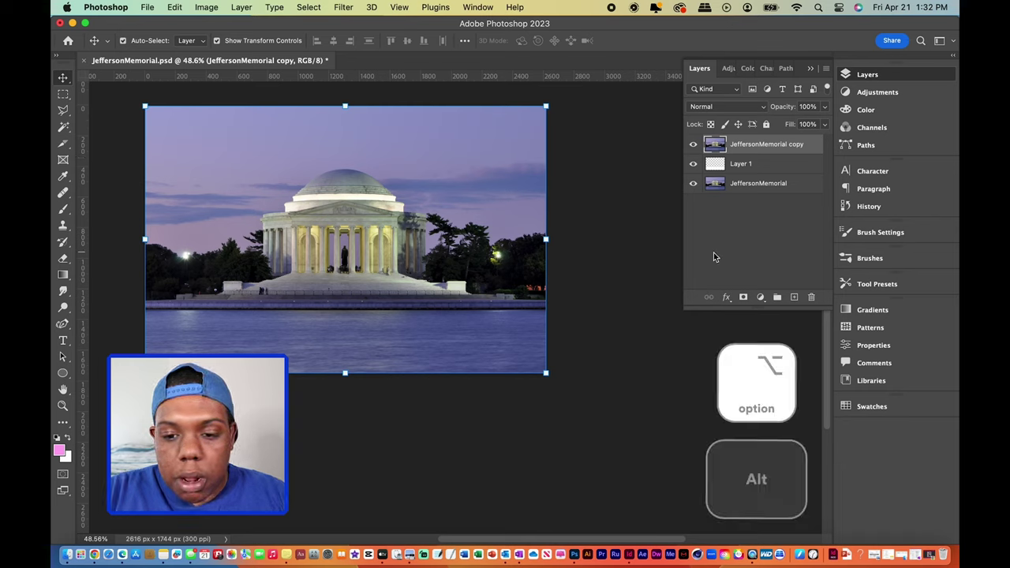
{"action": "left_click", "coordinate": [769, 152], "text": "alt"}
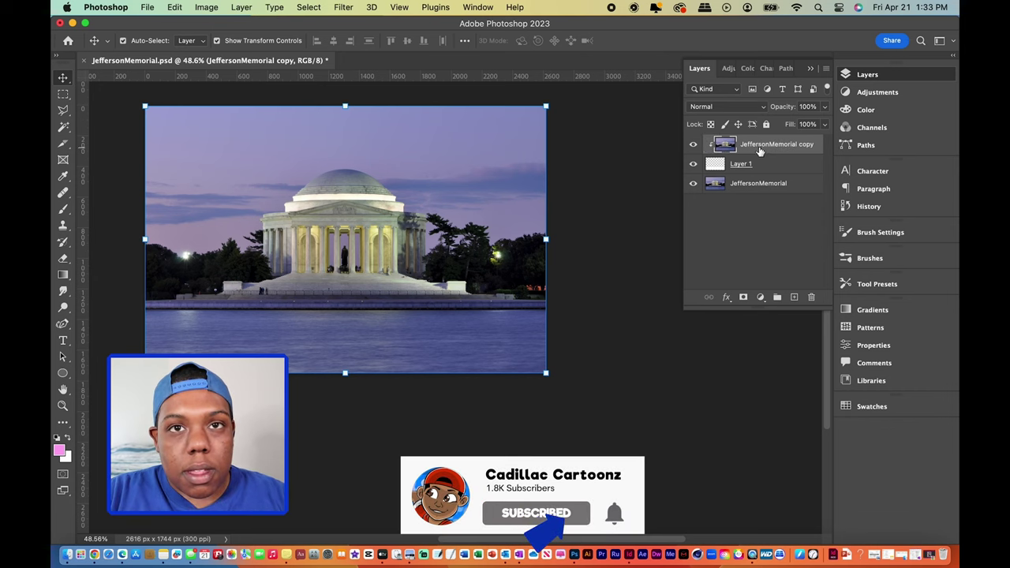
Rotate the JeffersonMemorial copy 180° upside down (-100% width and height) and commit.
{"action": "left_click", "coordinate": [766, 215]}
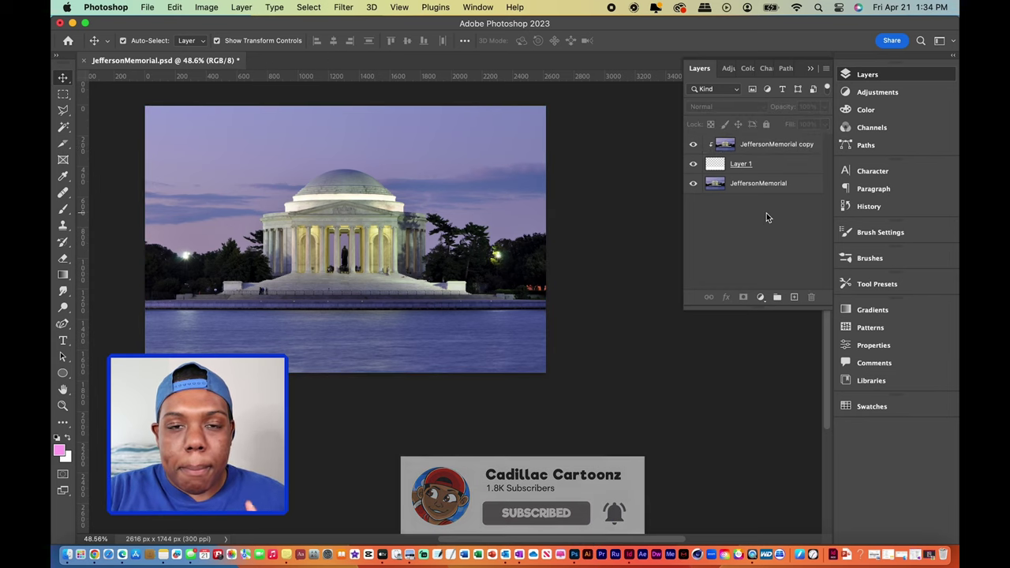
{"action": "left_click", "coordinate": [779, 143]}
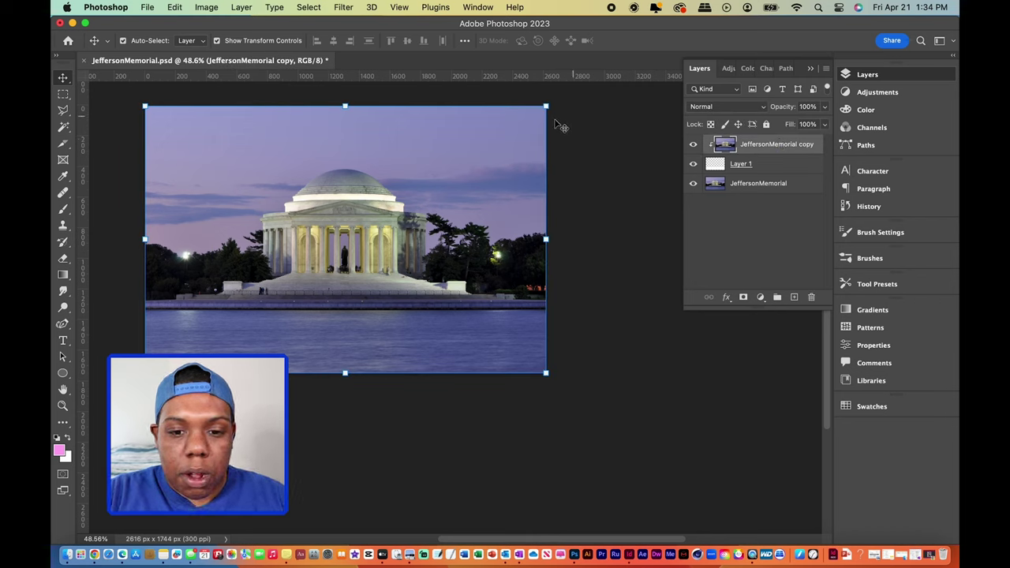
{"action": "left_click_drag", "start_coordinate": [556, 101], "coordinate": [201, 330]}
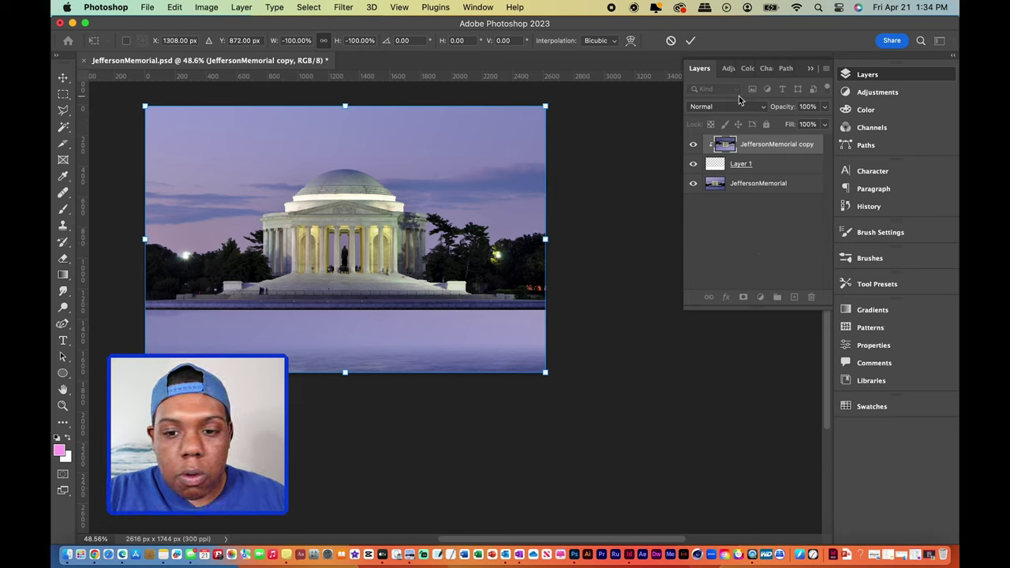
{"action": "left_click", "coordinate": [690, 41]}
Lock the JeffersonMemorial and Layer 1 layers, then reselect the copy.
{"action": "left_click", "coordinate": [801, 187]}
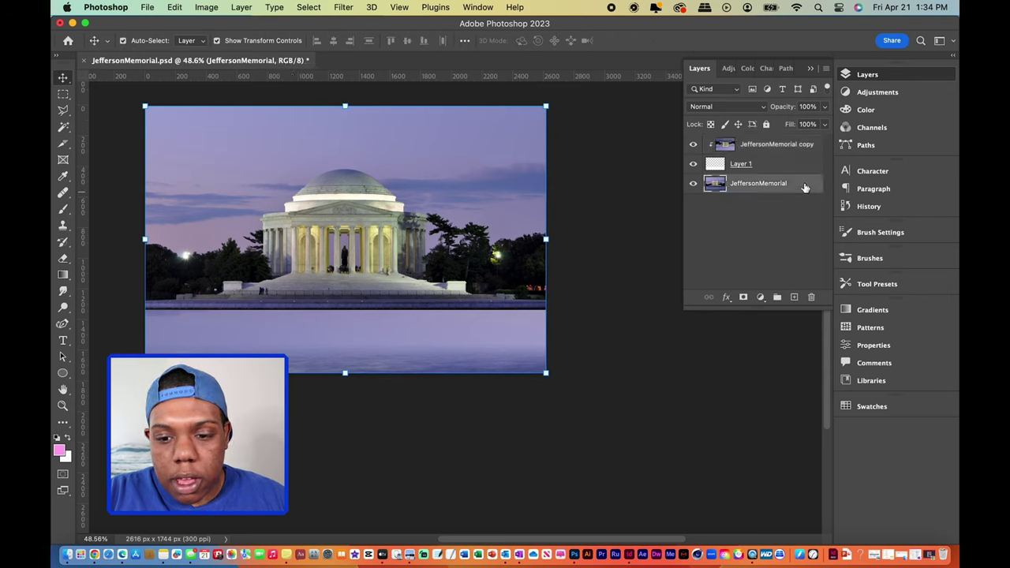
{"action": "left_click", "coordinate": [766, 123]}
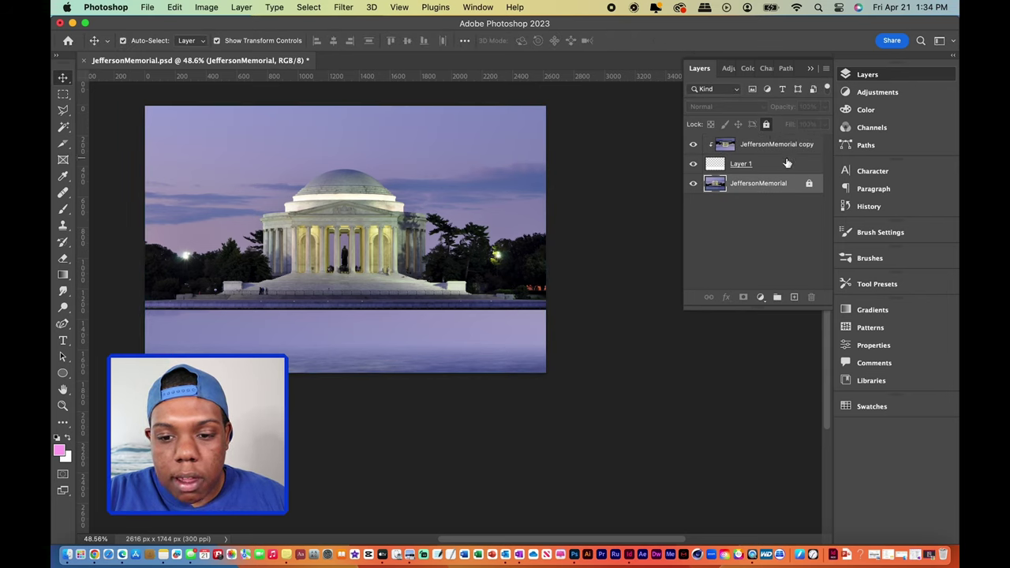
{"action": "left_click", "coordinate": [787, 164]}
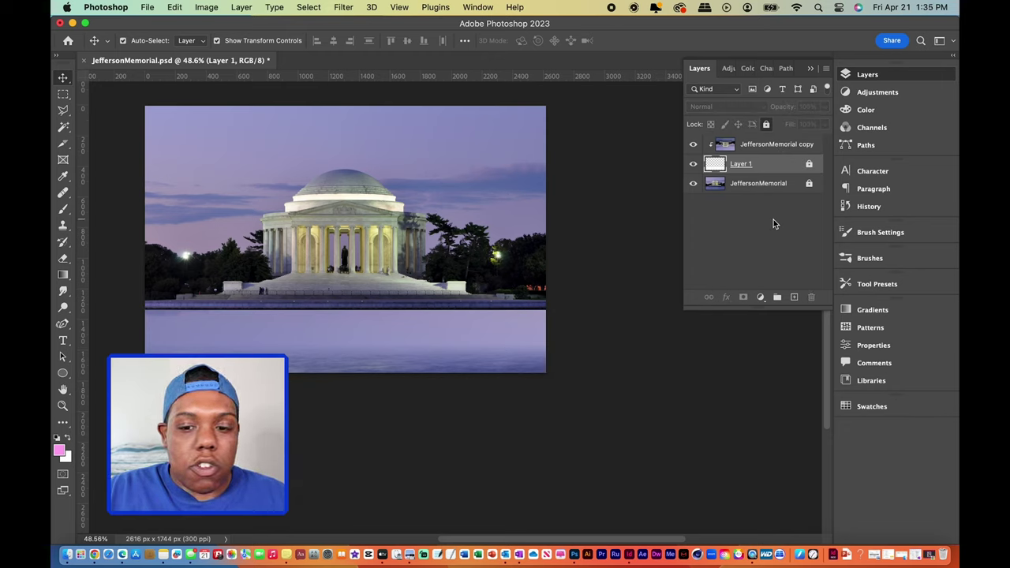
{"action": "left_click", "coordinate": [775, 186]}
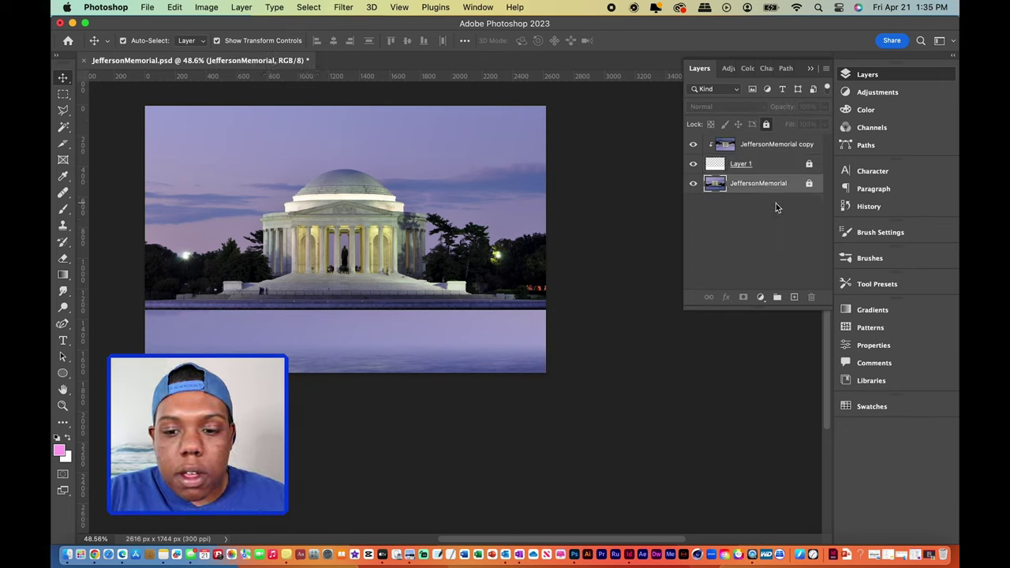
{"action": "left_click", "coordinate": [779, 147]}
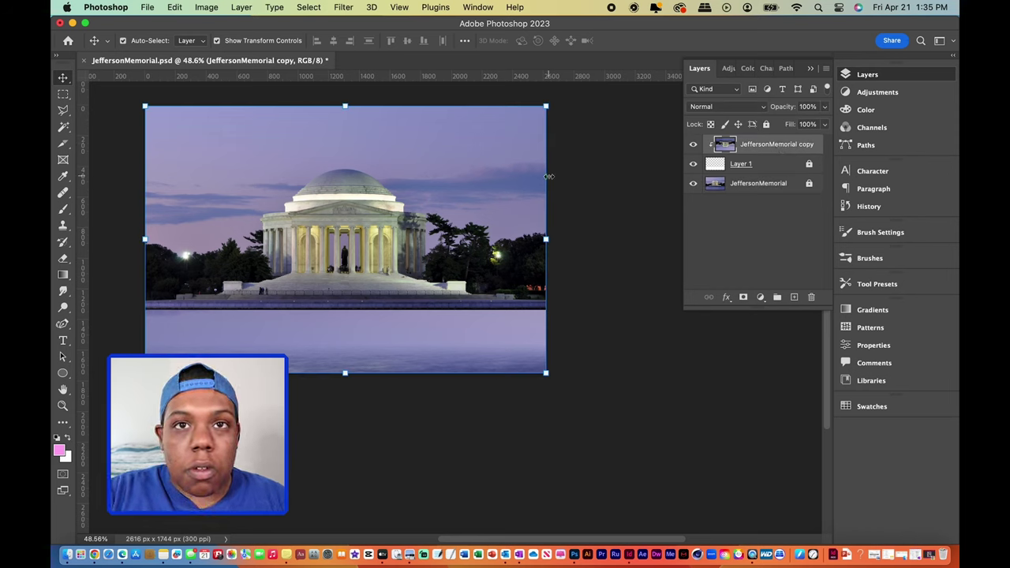
Nudge the flipped copy down 17 arrow-key steps until the reflection lines up with the waterline.
{"action": "key", "text": "Down"}
{"action": "key", "text": "Down"}
{"action": "key", "text": "Down"}
{"action": "key", "text": "Down"}
{"action": "key", "text": "Down"}
{"action": "key", "text": "Down"}
{"action": "key", "text": "Down"}
{"action": "key", "text": "Down"}
{"action": "key", "text": "Down"}
{"action": "key", "text": "Down"}
{"action": "key", "text": "Down"}
{"action": "key", "text": "Down"}
{"action": "key", "text": "Down"}
{"action": "key", "text": "Down"}
{"action": "key", "text": "Down"}
{"action": "key", "text": "Down"}
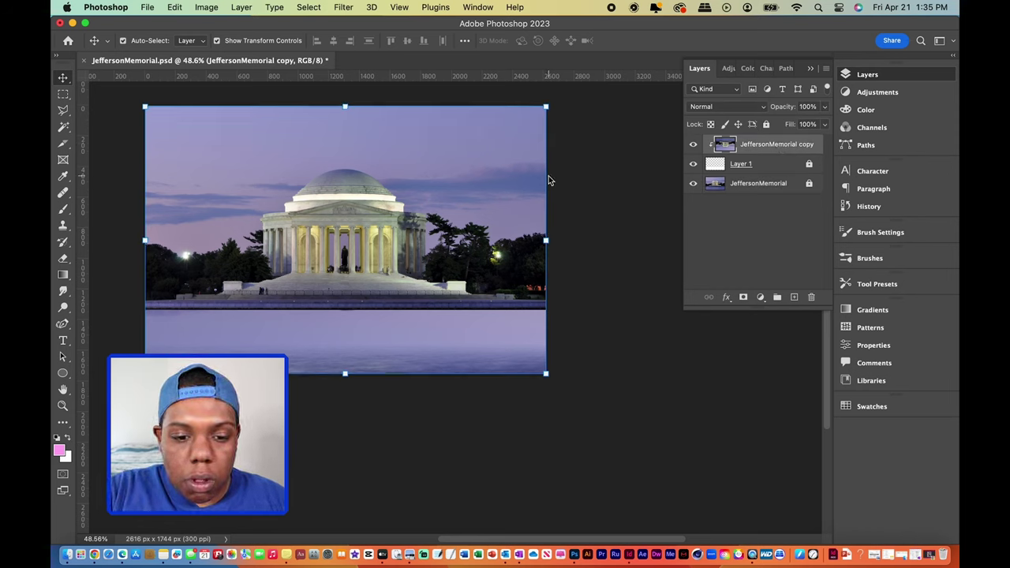
{"action": "key", "text": "Down"}
{"action": "key", "text": "Down"}
{"action": "key", "text": "Down"}
{"action": "key", "text": "Down"}
{"action": "key", "text": "Down"}
{"action": "key", "text": "Down"}
{"action": "key", "text": "Down"}
{"action": "key", "text": "Down"}
{"action": "key", "text": "Down"}
{"action": "key", "text": "Down"}
{"action": "key", "text": "Down"}
{"action": "key", "text": "Down"}
{"action": "key", "text": "Down"}
{"action": "key", "text": "Down"}
{"action": "key", "text": "Down"}
{"action": "key", "text": "Down"}
{"action": "key", "text": "Down"}
{"action": "key", "text": "Down"}
{"action": "key", "text": "Down"}
{"action": "key", "text": "Down"}
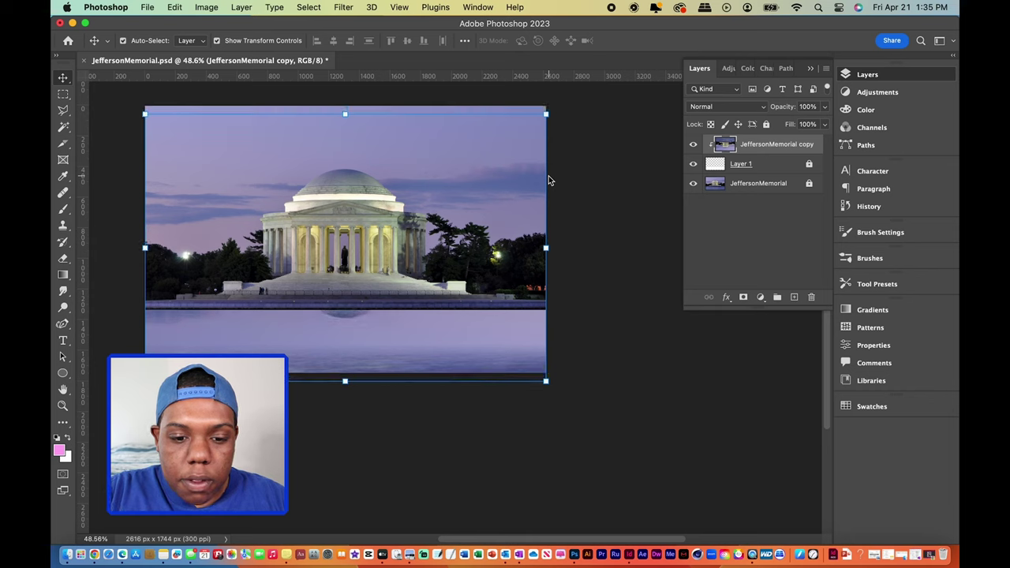
{"action": "key", "text": "Down"}
{"action": "key", "text": "Down"}
{"action": "key", "text": "Down"}
{"action": "key", "text": "Down"}
{"action": "key", "text": "Down"}
{"action": "key", "text": "Down"}
{"action": "key", "text": "Down"}
{"action": "key", "text": "Down"}
{"action": "key", "text": "Down"}
{"action": "key", "text": "Down"}
{"action": "key", "text": "Down"}
{"action": "key", "text": "Down"}
{"action": "key", "text": "Down"}
{"action": "key", "text": "Down"}
{"action": "key", "text": "Down"}
{"action": "key", "text": "Down"}
{"action": "key", "text": "Down"}
{"action": "key", "text": "Down"}
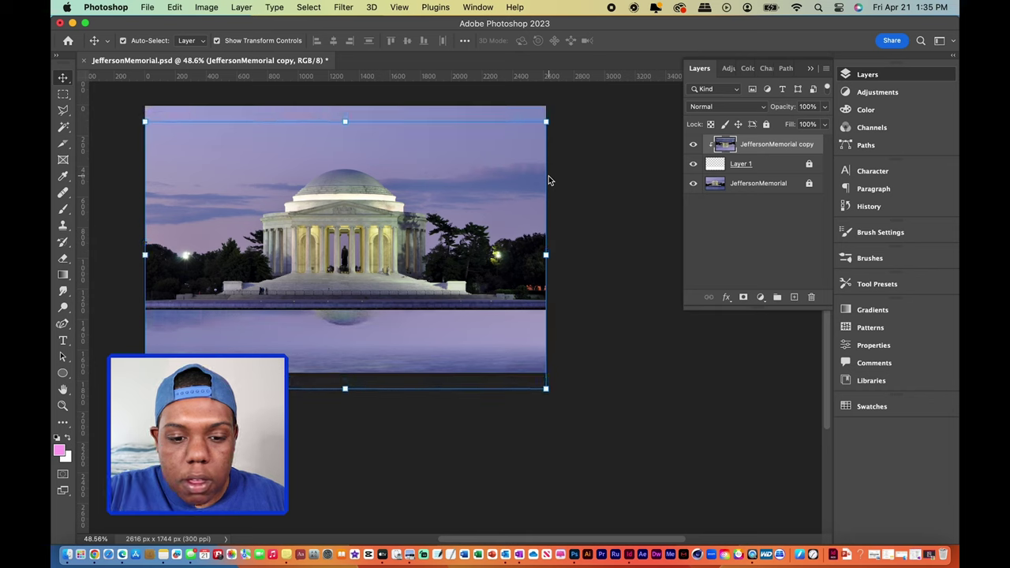
{"action": "key", "text": "Down"}
{"action": "key", "text": "Down"}
{"action": "key", "text": "Down"}
{"action": "key", "text": "Down"}
{"action": "key", "text": "Down"}
{"action": "key", "text": "Down"}
{"action": "key", "text": "Down"}
{"action": "key", "text": "Down"}
{"action": "key", "text": "Down"}
{"action": "key", "text": "Down"}
{"action": "key", "text": "Down"}
{"action": "key", "text": "Down"}
{"action": "key", "text": "Down"}
{"action": "key", "text": "Down"}
{"action": "key", "text": "Down"}
{"action": "key", "text": "Down"}
{"action": "key", "text": "Down"}
{"action": "key", "text": "Down"}
{"action": "key", "text": "Down"}
{"action": "key", "text": "Down"}
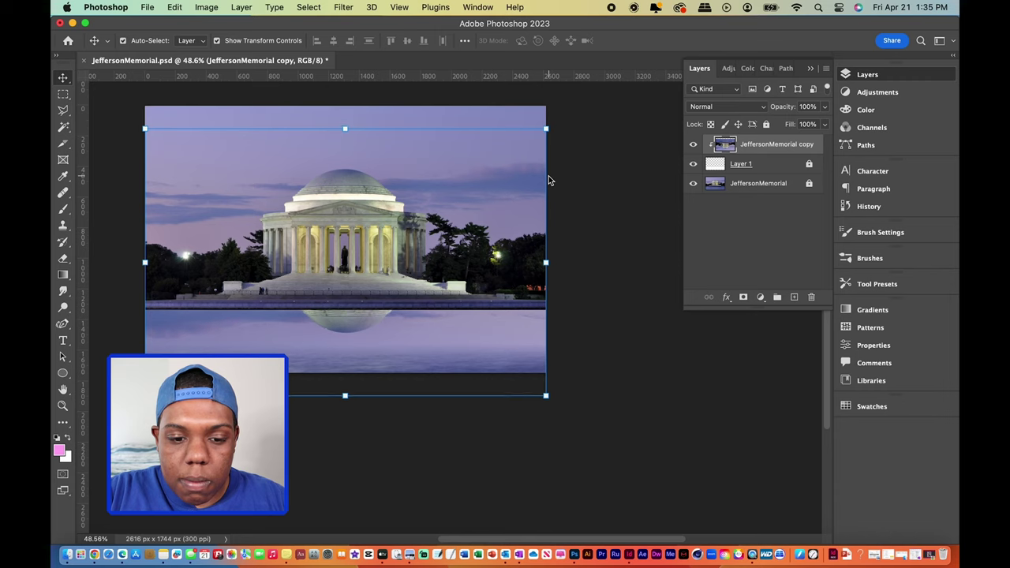
{"action": "key", "text": "Down"}
{"action": "key", "text": "Down"}
{"action": "key", "text": "Down"}
{"action": "key", "text": "Down"}
{"action": "key", "text": "Down"}
{"action": "key", "text": "Down"}
{"action": "key", "text": "Down"}
{"action": "key", "text": "Down"}
{"action": "key", "text": "Down"}
{"action": "key", "text": "Down"}
{"action": "key", "text": "Down"}
{"action": "key", "text": "Down"}
{"action": "key", "text": "Down"}
{"action": "key", "text": "Down"}
{"action": "key", "text": "Down"}
{"action": "key", "text": "Down"}
{"action": "key", "text": "Down"}
{"action": "key", "text": "Down"}
{"action": "key", "text": "Down"}
{"action": "key", "text": "Down"}
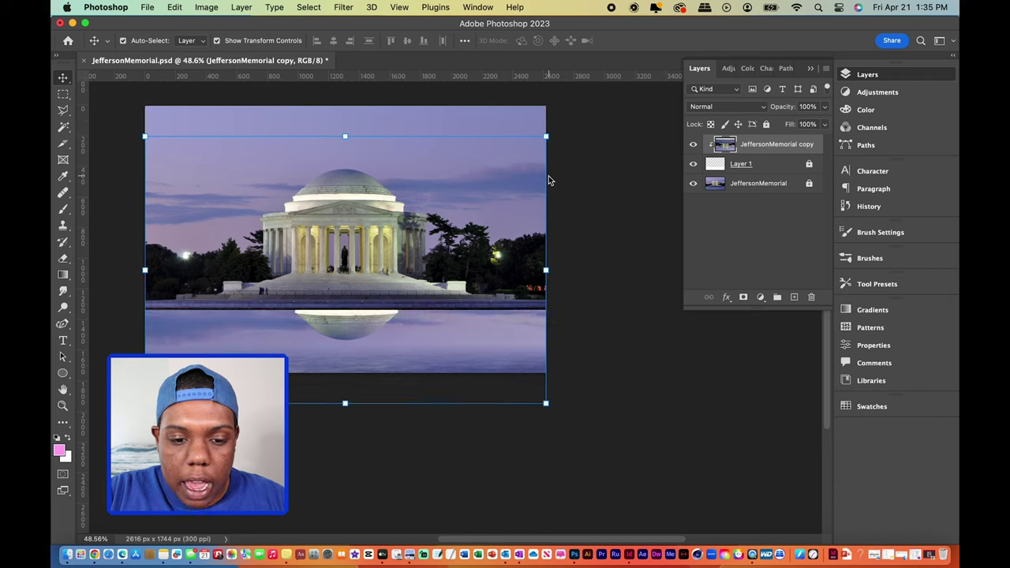
{"action": "key", "text": "Down"}
{"action": "key", "text": "Down"}
{"action": "key", "text": "Down"}
{"action": "key", "text": "Down"}
{"action": "key", "text": "Down"}
{"action": "key", "text": "Down"}
{"action": "key", "text": "Down"}
{"action": "key", "text": "Down"}
{"action": "key", "text": "Down"}
{"action": "key", "text": "Down"}
{"action": "key", "text": "Down"}
{"action": "key", "text": "Down"}
{"action": "key", "text": "Down"}
{"action": "key", "text": "Down"}
{"action": "key", "text": "Down"}
{"action": "key", "text": "Down"}
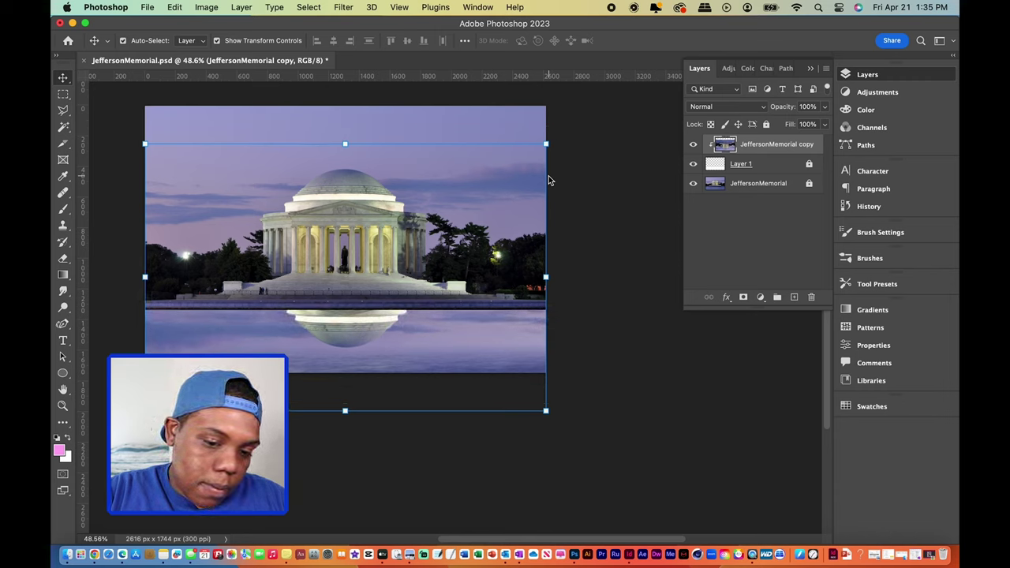
{"action": "key", "text": "Down"}
{"action": "key", "text": "Down"}
{"action": "key", "text": "Down"}
{"action": "key", "text": "Down"}
{"action": "key", "text": "Down"}
{"action": "key", "text": "Down"}
{"action": "key", "text": "Down"}
{"action": "key", "text": "Down"}
{"action": "key", "text": "Down"}
{"action": "key", "text": "Down"}
{"action": "key", "text": "Down"}
{"action": "key", "text": "Down"}
{"action": "key", "text": "Down"}
{"action": "key", "text": "Down"}
{"action": "key", "text": "Down"}
{"action": "key", "text": "Down"}
{"action": "key", "text": "Down"}
{"action": "key", "text": "Down"}
{"action": "key", "text": "Down"}
{"action": "key", "text": "Down"}
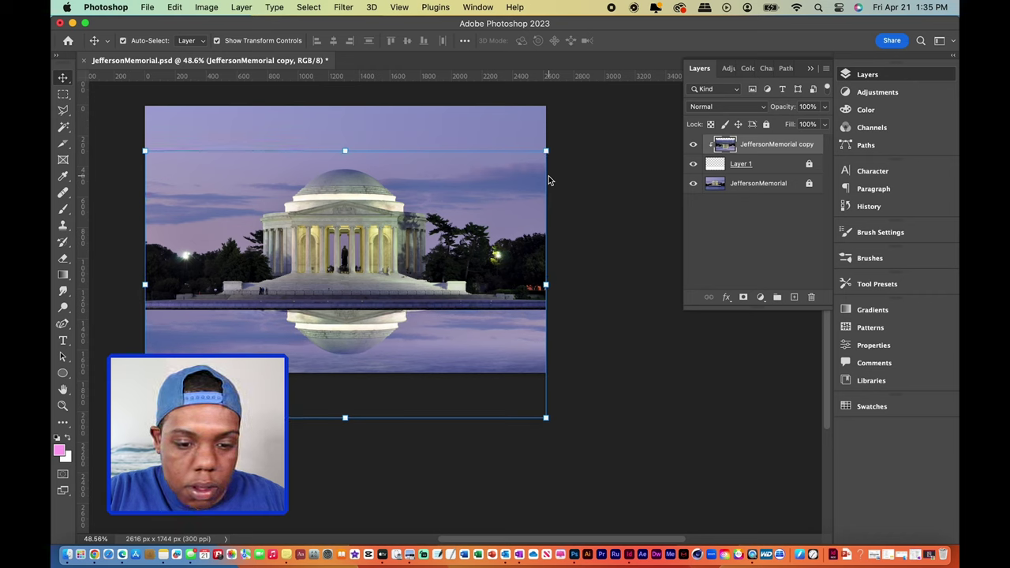
{"action": "key", "text": "Down"}
{"action": "key", "text": "Down"}
{"action": "key", "text": "Down"}
{"action": "key", "text": "Down"}
{"action": "key", "text": "Down"}
{"action": "key", "text": "Down"}
{"action": "key", "text": "Down"}
{"action": "key", "text": "Down"}
{"action": "key", "text": "Down"}
{"action": "key", "text": "Down"}
{"action": "key", "text": "Down"}
{"action": "key", "text": "Down"}
{"action": "key", "text": "Down"}
{"action": "key", "text": "Down"}
{"action": "key", "text": "Down"}
{"action": "key", "text": "Down"}
{"action": "key", "text": "Down"}
{"action": "key", "text": "Down"}
{"action": "key", "text": "Down"}
{"action": "key", "text": "Down"}
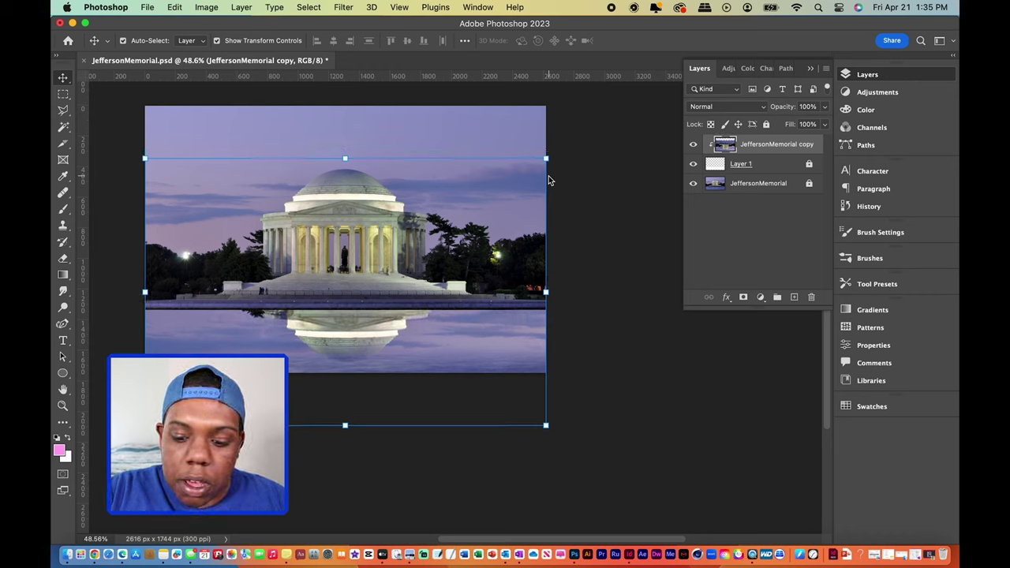
{"action": "key", "text": "Down"}
{"action": "key", "text": "Down"}
{"action": "key", "text": "Down"}
{"action": "key", "text": "Down"}
{"action": "key", "text": "Down"}
{"action": "key", "text": "Down"}
{"action": "key", "text": "Down"}
{"action": "key", "text": "Down"}
{"action": "key", "text": "Down"}
{"action": "key", "text": "Down"}
{"action": "key", "text": "Down"}
{"action": "key", "text": "Down"}
{"action": "key", "text": "Down"}
{"action": "key", "text": "Down"}
{"action": "key", "text": "Down"}
{"action": "key", "text": "Down"}
{"action": "key", "text": "Down"}
{"action": "key", "text": "Down"}
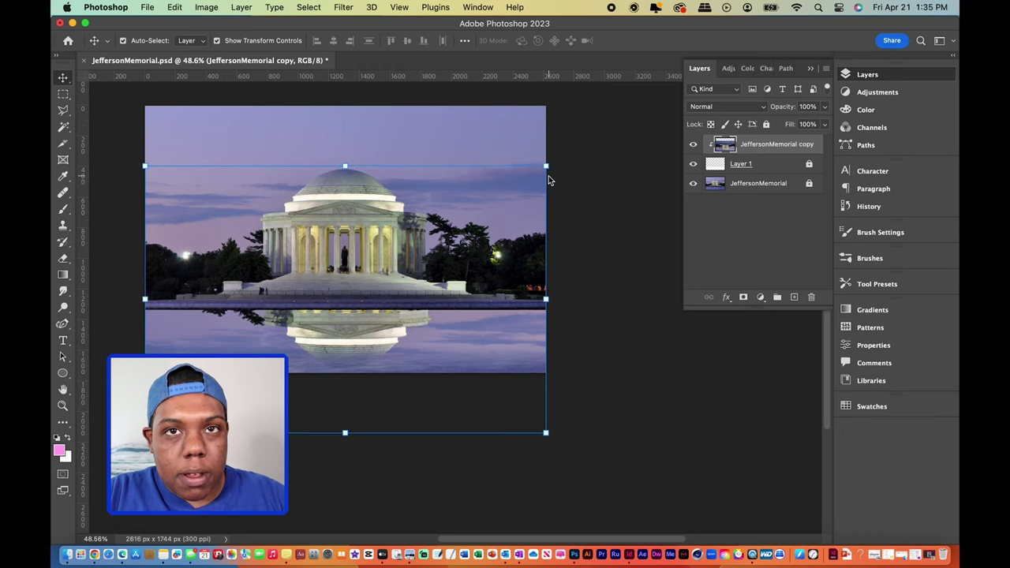
{"action": "key", "text": "Down"}
{"action": "key", "text": "Down"}
{"action": "key", "text": "Down"}
{"action": "key", "text": "Down"}
{"action": "key", "text": "Down"}
{"action": "key", "text": "Down"}
{"action": "key", "text": "Down"}
{"action": "key", "text": "Down"}
{"action": "key", "text": "Down"}
{"action": "key", "text": "Down"}
{"action": "key", "text": "Down"}
{"action": "key", "text": "Down"}
{"action": "key", "text": "Down"}
{"action": "key", "text": "Down"}
{"action": "key", "text": "Down"}
{"action": "key", "text": "Down"}
{"action": "key", "text": "Down"}
{"action": "key", "text": "Down"}
{"action": "key", "text": "Down"}
{"action": "key", "text": "Down"}
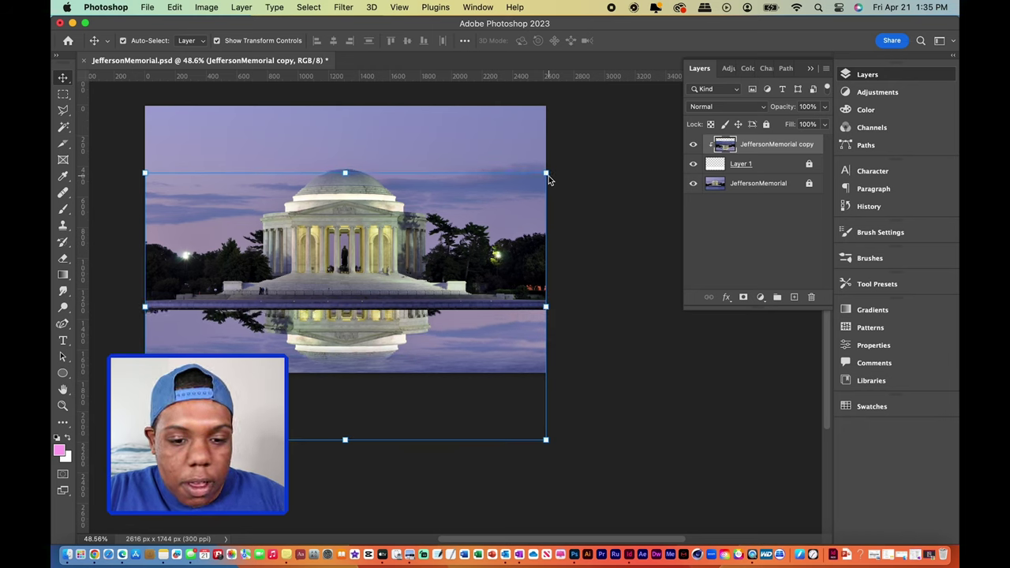
{"action": "key", "text": "Down"}
{"action": "key", "text": "Down"}
{"action": "key", "text": "Down"}
{"action": "key", "text": "Down"}
{"action": "key", "text": "Down"}
{"action": "key", "text": "Down"}
{"action": "key", "text": "Down"}
{"action": "key", "text": "Down"}
{"action": "key", "text": "Down"}
{"action": "key", "text": "Down"}
{"action": "key", "text": "Down"}
{"action": "key", "text": "Down"}
{"action": "key", "text": "Down"}
{"action": "key", "text": "Down"}
{"action": "key", "text": "Down"}
{"action": "key", "text": "Down"}
{"action": "key", "text": "Down"}
{"action": "key", "text": "Down"}
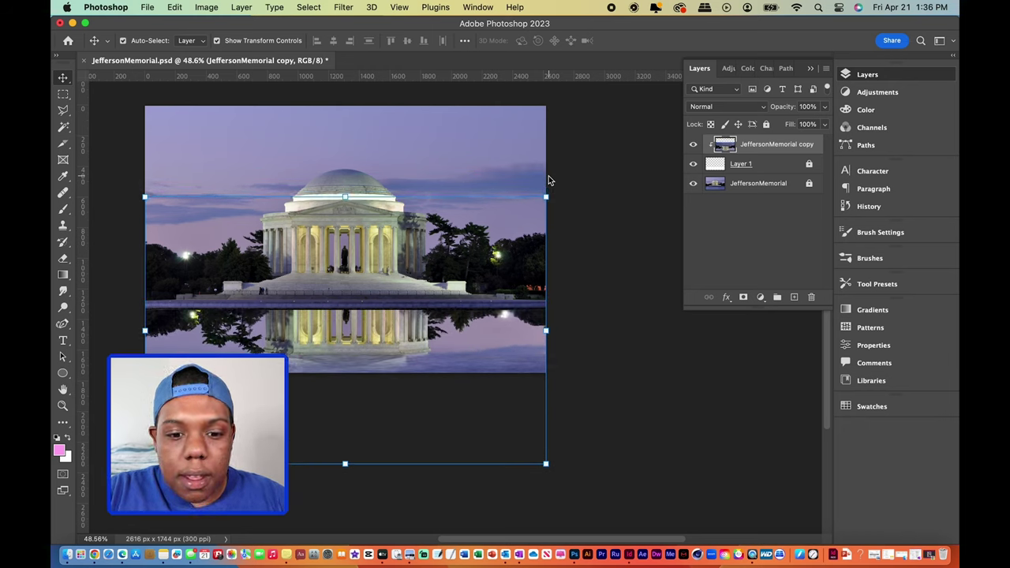
{"action": "key", "text": "Down"}
{"action": "key", "text": "Down"}
{"action": "key", "text": "Down"}
{"action": "key", "text": "Down"}
{"action": "key", "text": "Down"}
{"action": "key", "text": "Down"}
{"action": "key", "text": "Down"}
{"action": "key", "text": "Down"}
{"action": "key", "text": "Down"}
{"action": "key", "text": "Down"}
{"action": "key", "text": "Down"}
{"action": "key", "text": "Down"}
{"action": "key", "text": "Down"}
{"action": "key", "text": "Down"}
{"action": "key", "text": "Down"}
{"action": "key", "text": "Down"}
{"action": "key", "text": "Down"}
{"action": "key", "text": "Down"}
{"action": "key", "text": "Down"}
{"action": "key", "text": "Down"}
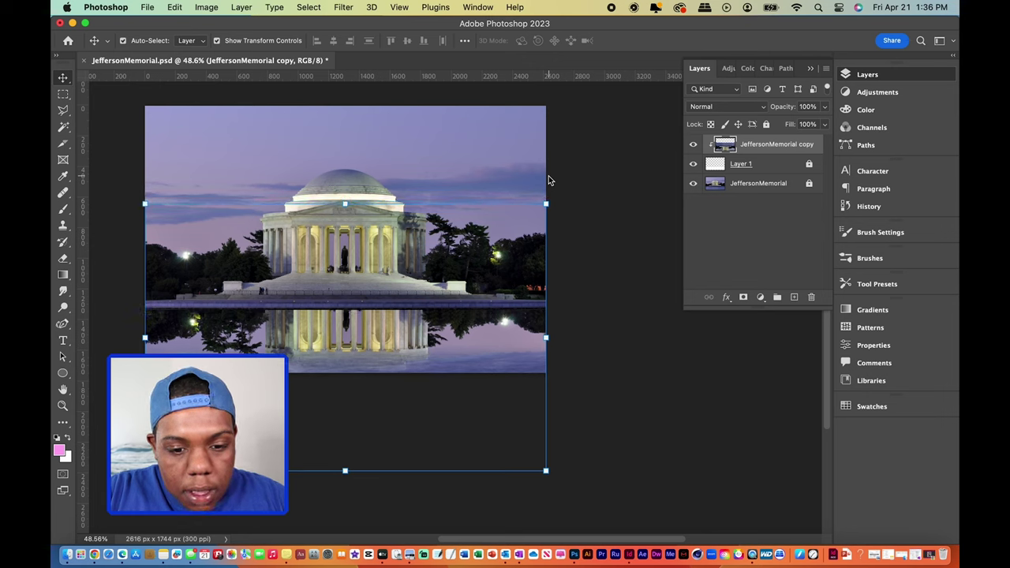
{"action": "key", "text": "Down"}
{"action": "key", "text": "Down"}
{"action": "key", "text": "Down"}
{"action": "key", "text": "Down"}
{"action": "key", "text": "Down"}
{"action": "key", "text": "Down"}
{"action": "key", "text": "Down"}
{"action": "key", "text": "Down"}
{"action": "key", "text": "Down"}
{"action": "key", "text": "Down"}
{"action": "key", "text": "Down"}
{"action": "key", "text": "Down"}
{"action": "key", "text": "Down"}
{"action": "key", "text": "Down"}
{"action": "key", "text": "Down"}
{"action": "key", "text": "Down"}
{"action": "key", "text": "Down"}
{"action": "key", "text": "Down"}
{"action": "key", "text": "Down"}
{"action": "key", "text": "Down"}
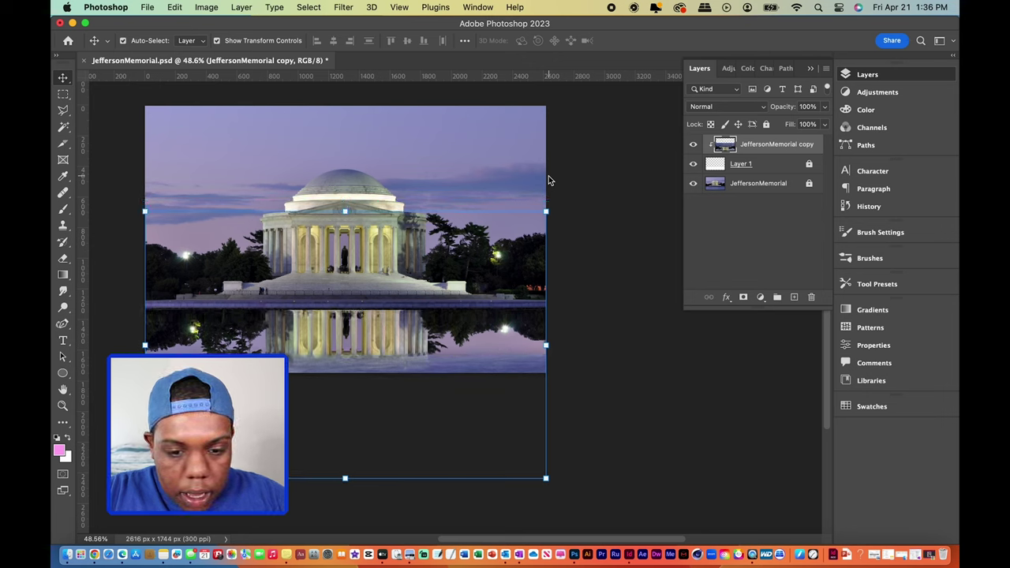
{"action": "key", "text": "Down"}
{"action": "key", "text": "Down"}
{"action": "key", "text": "Down"}
{"action": "key", "text": "Down"}
{"action": "key", "text": "Down"}
{"action": "key", "text": "Down"}
{"action": "key", "text": "Down"}
{"action": "key", "text": "Down"}
{"action": "key", "text": "Down"}
{"action": "key", "text": "Down"}
{"action": "key", "text": "Down"}
{"action": "key", "text": "Down"}
{"action": "key", "text": "Down"}
{"action": "key", "text": "Down"}
{"action": "key", "text": "Down"}
{"action": "key", "text": "Down"}
{"action": "key", "text": "Down"}
{"action": "key", "text": "Down"}
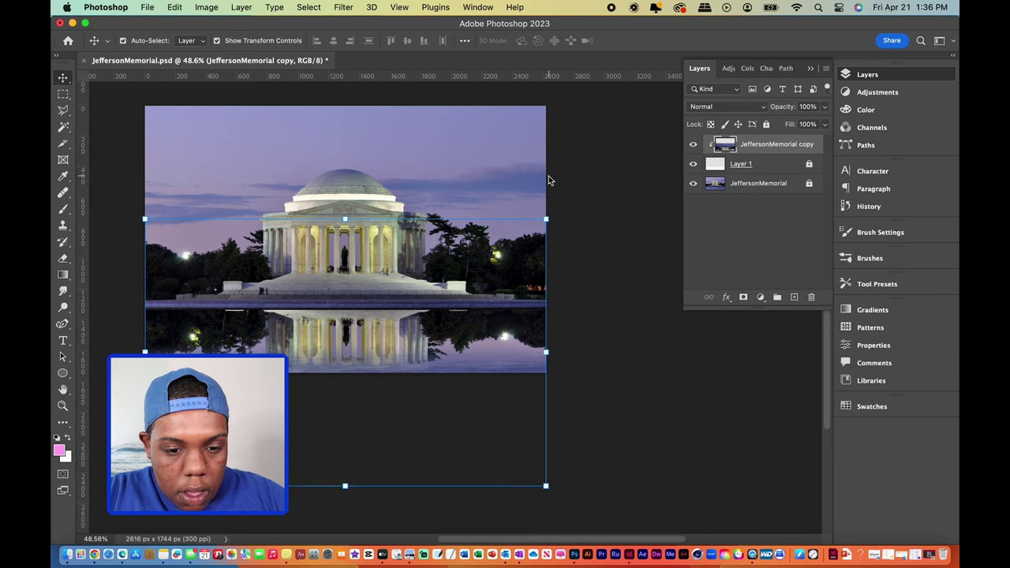
{"action": "key", "text": "Down"}
{"action": "key", "text": "Down"}
{"action": "key", "text": "Down"}
{"action": "key", "text": "Down"}
{"action": "key", "text": "Down"}
{"action": "key", "text": "Down"}
{"action": "key", "text": "Down"}
{"action": "key", "text": "Down"}
{"action": "key", "text": "Down"}
{"action": "key", "text": "Down"}
{"action": "key", "text": "Down"}
{"action": "key", "text": "Down"}
{"action": "key", "text": "Down"}
{"action": "key", "text": "Down"}
{"action": "key", "text": "Down"}
{"action": "key", "text": "Down"}
{"action": "key", "text": "Down"}
{"action": "key", "text": "Down"}
{"action": "key", "text": "Down"}
{"action": "key", "text": "Down"}
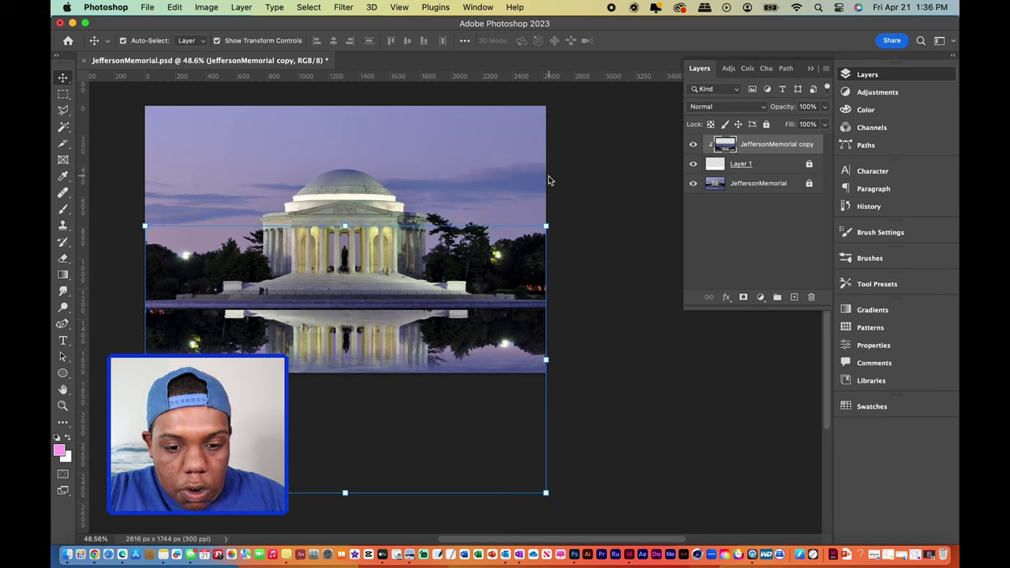
{"action": "key", "text": "Down"}
{"action": "key", "text": "Down"}
{"action": "key", "text": "Down"}
{"action": "key", "text": "Down"}
{"action": "key", "text": "Down"}
{"action": "key", "text": "Down"}
{"action": "key", "text": "Down"}
{"action": "key", "text": "Down"}
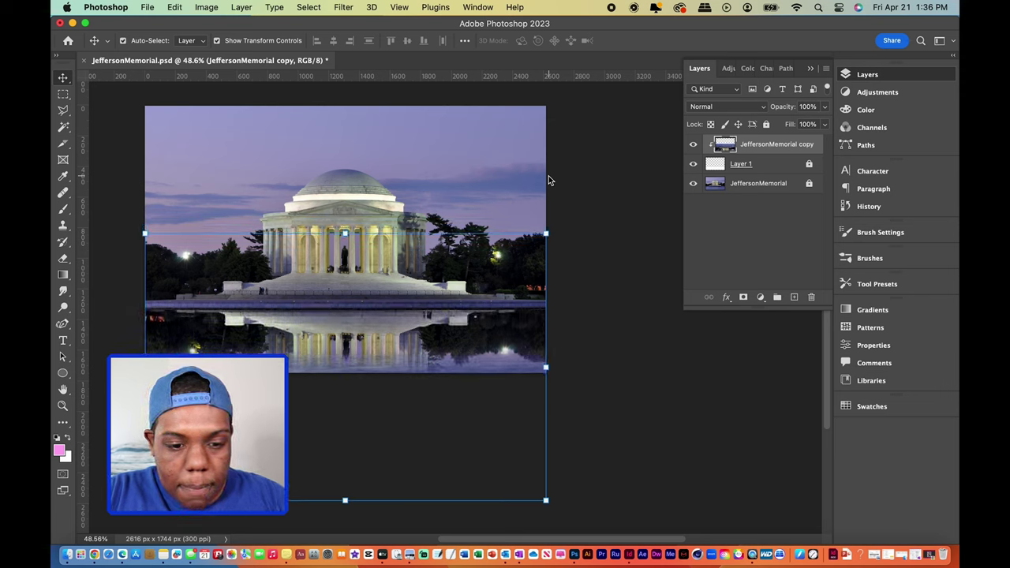
{"action": "key", "text": "Down"}
{"action": "key", "text": "Down"}
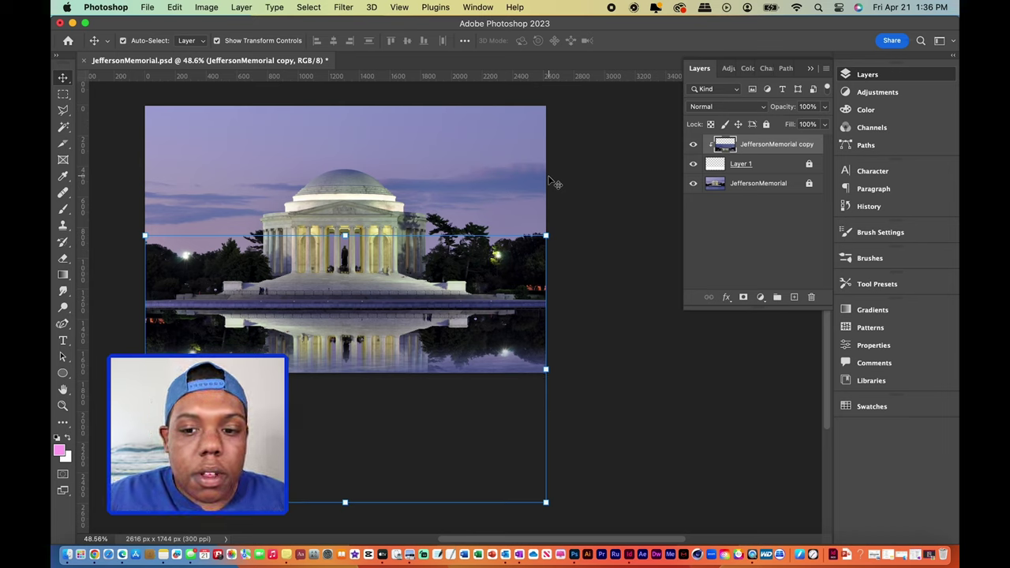
{"action": "left_click", "coordinate": [649, 185]}
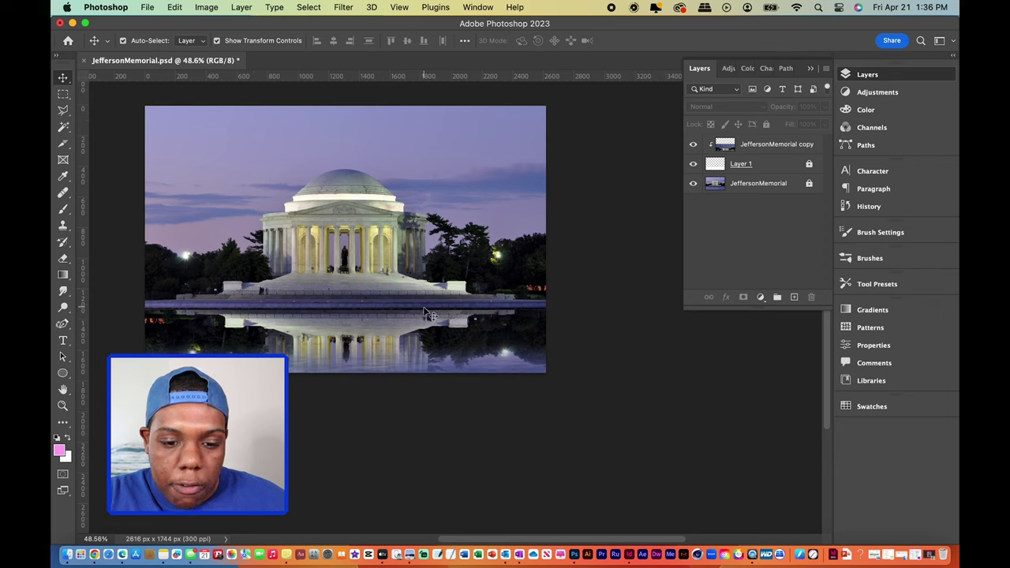
Flip the JeffersonMemorial copy layer horizontally with Free Transform and commit it.
{"action": "left_click", "coordinate": [770, 145]}
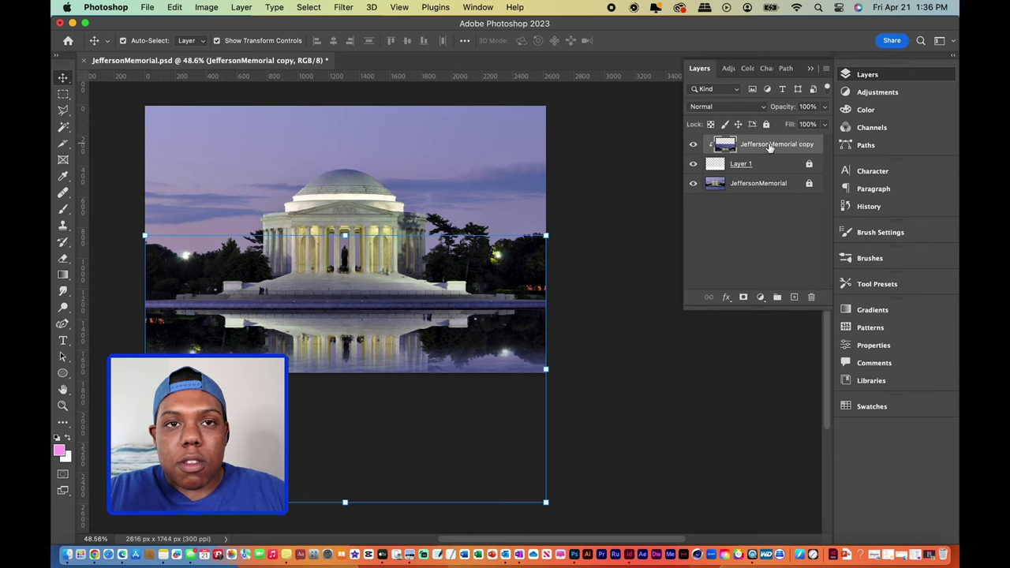
{"action": "key", "text": "super+t"}
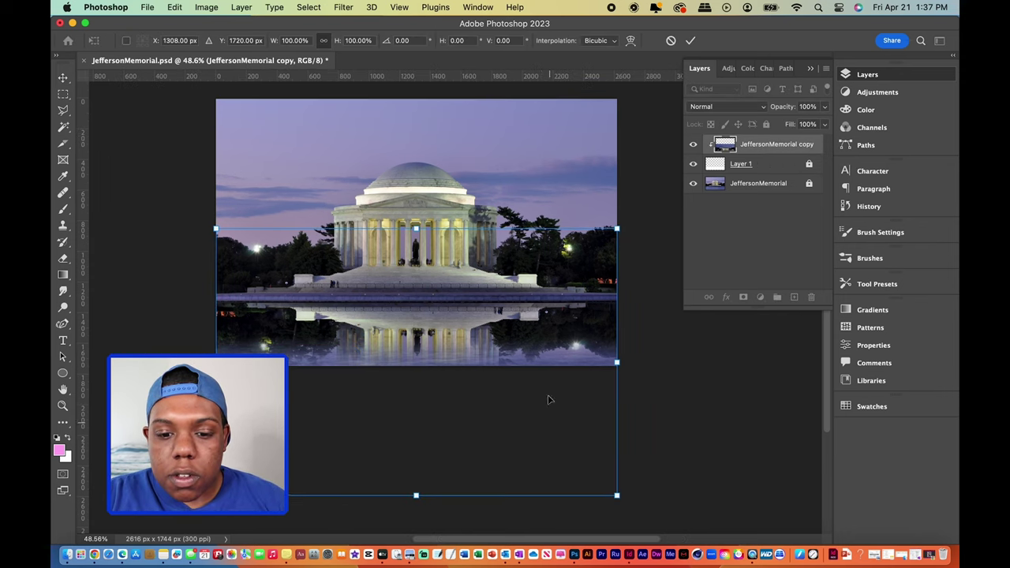
{"action": "right_click", "coordinate": [550, 332]}
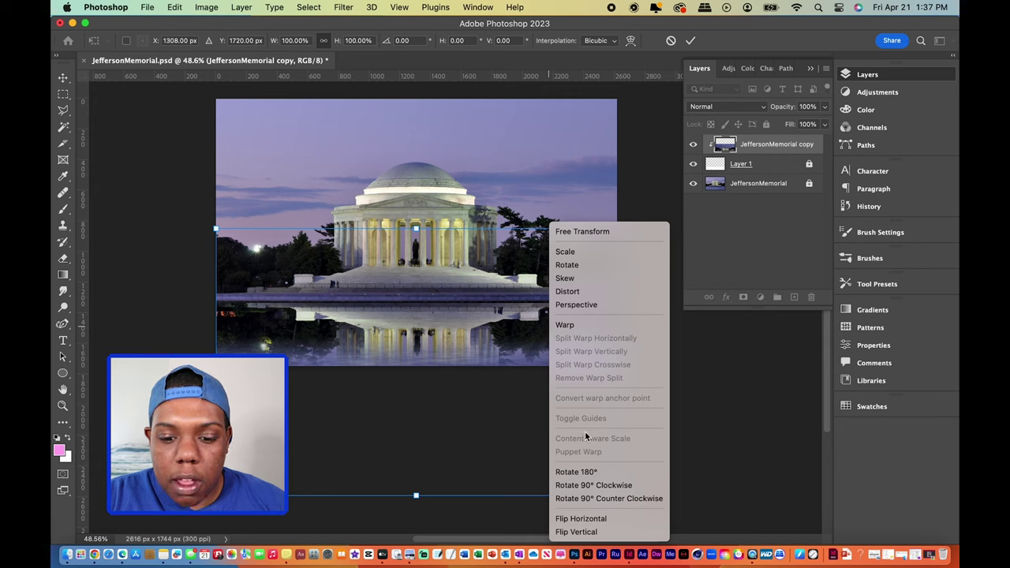
{"action": "left_click", "coordinate": [613, 519]}
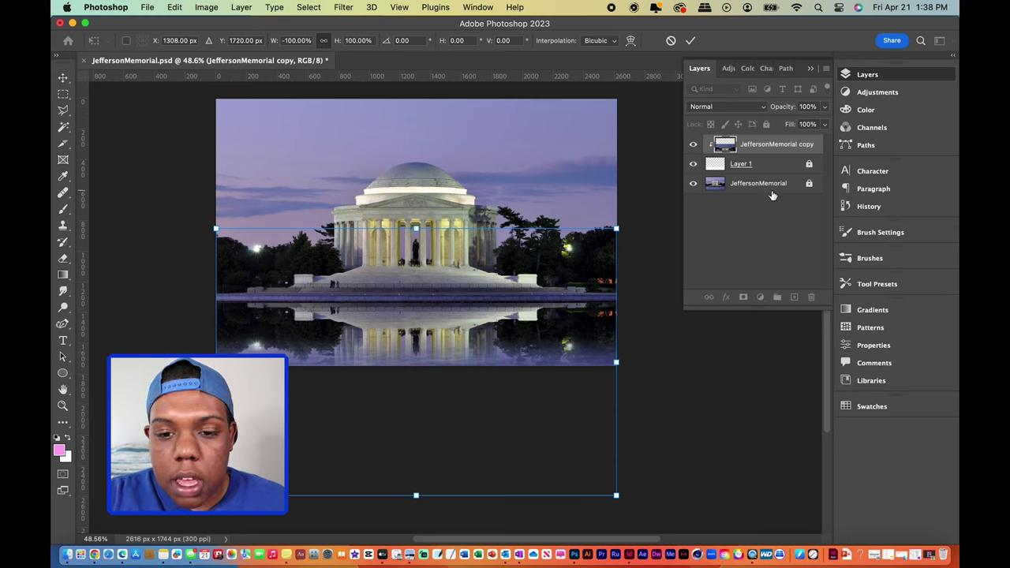
{"action": "key", "text": "Return"}
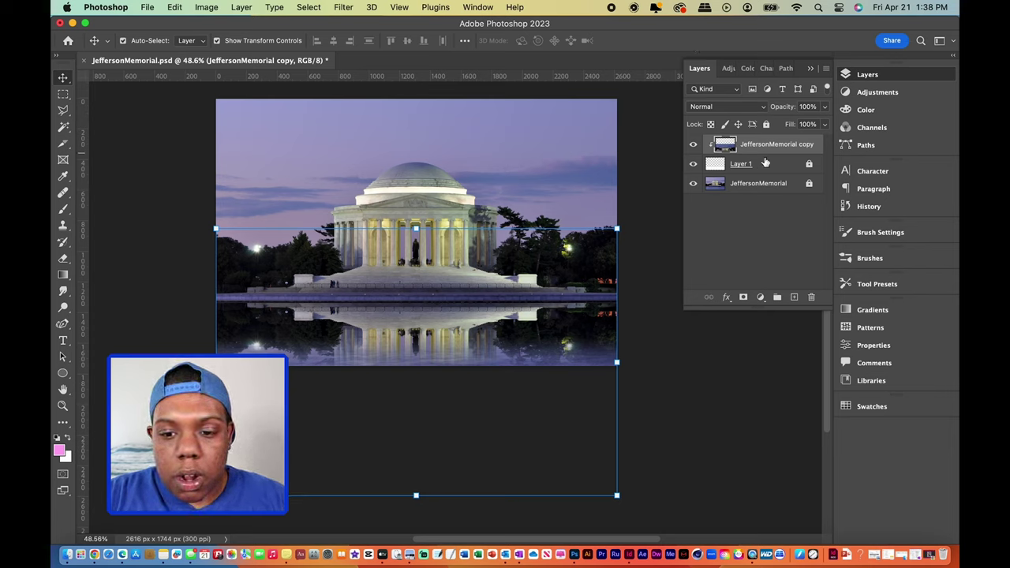
Unlock Layer 1 and merge it with the JeffersonMemorial copy layer.
{"action": "left_click", "coordinate": [810, 165]}
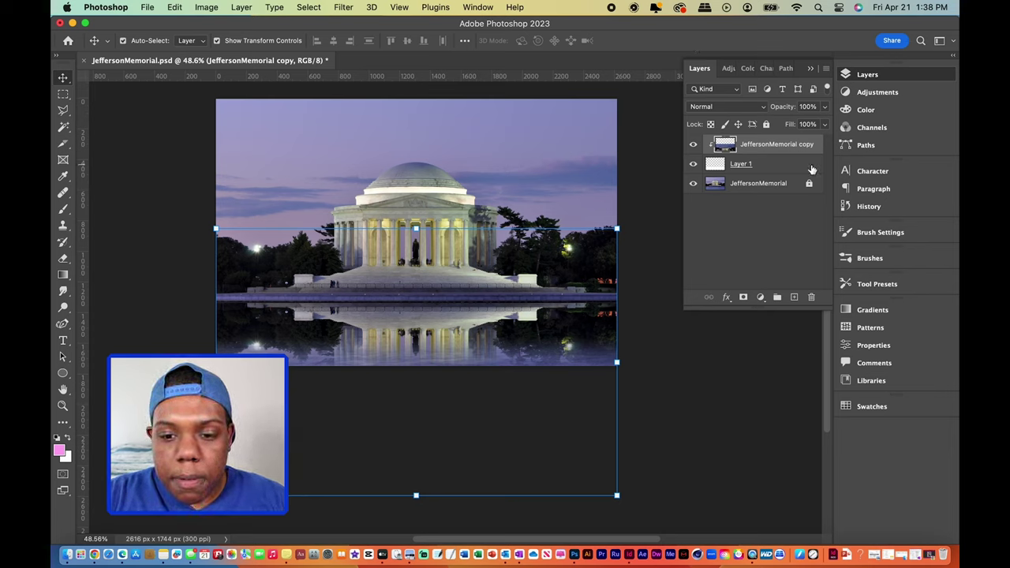
{"action": "left_click", "coordinate": [771, 167]}
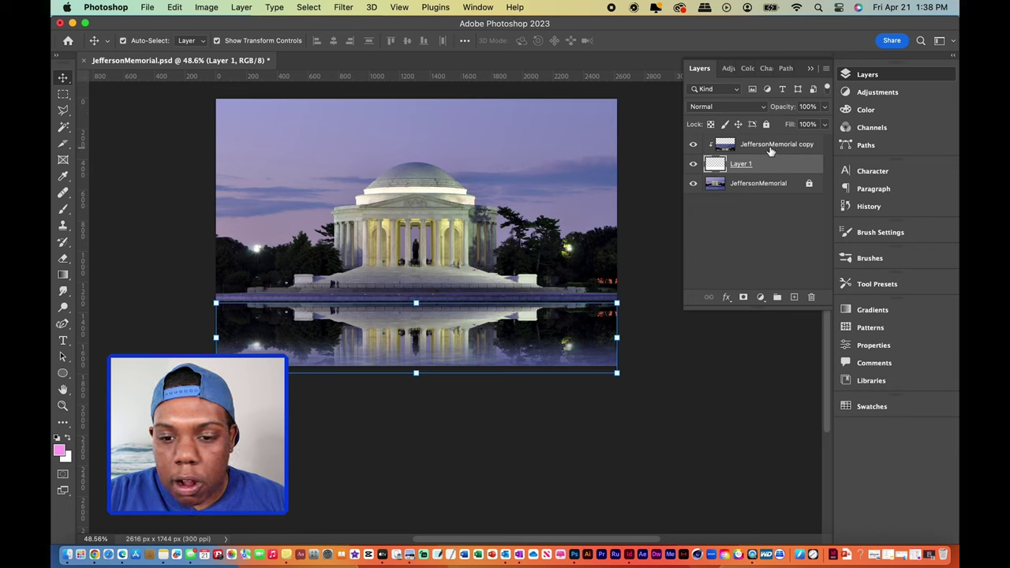
{"action": "left_click", "coordinate": [766, 146], "text": "shift"}
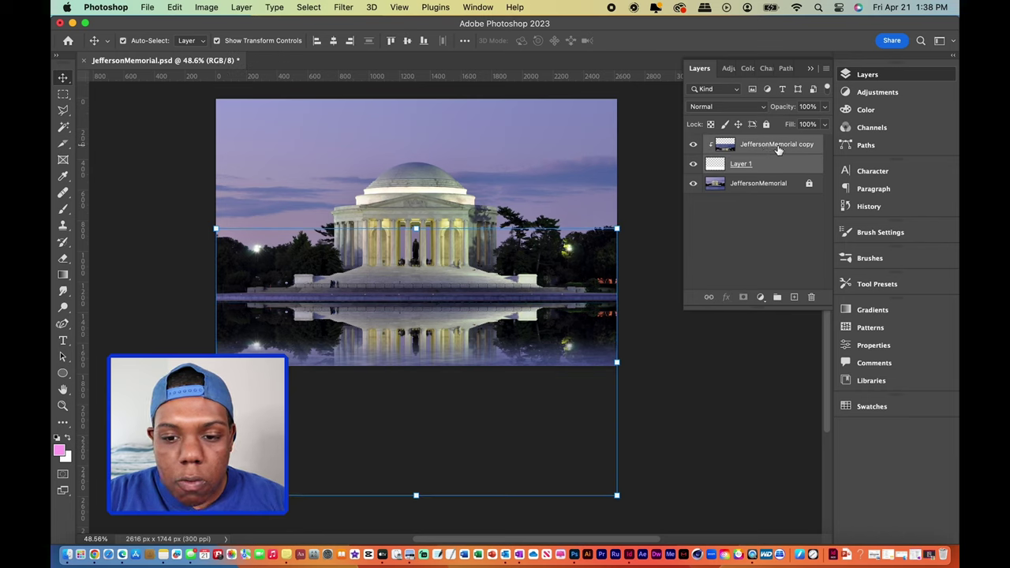
{"action": "right_click", "coordinate": [778, 150]}
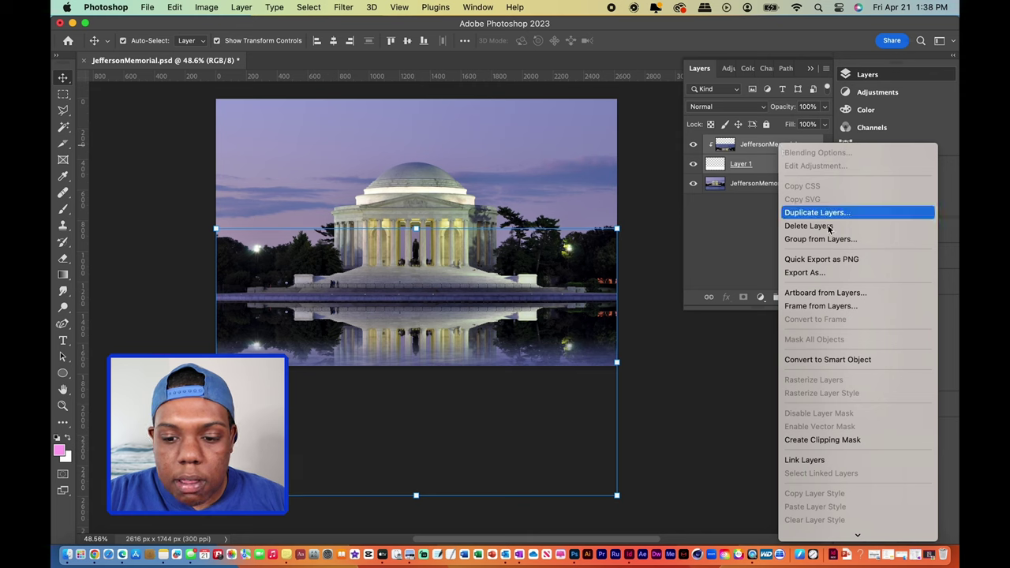
{"action": "scroll", "coordinate": [832, 230], "scroll_direction": "down", "scroll_amount": 5}
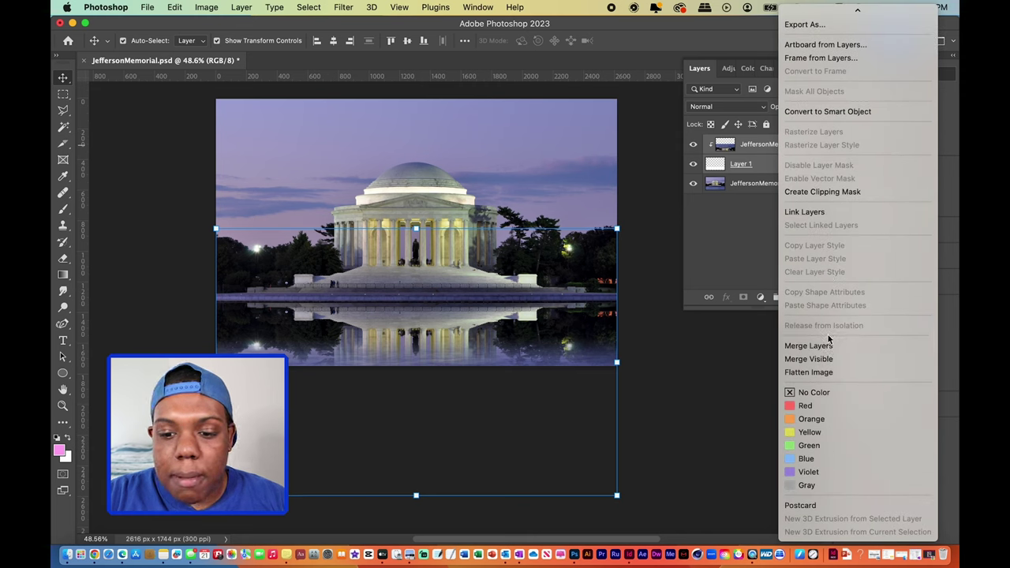
{"action": "left_click", "coordinate": [841, 349]}
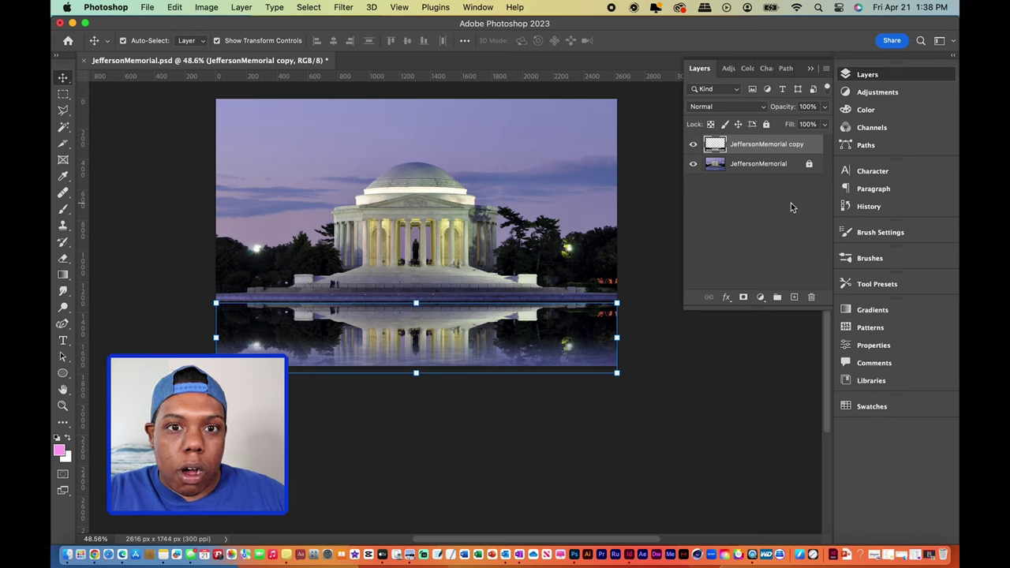
{"action": "key", "text": "Return"}
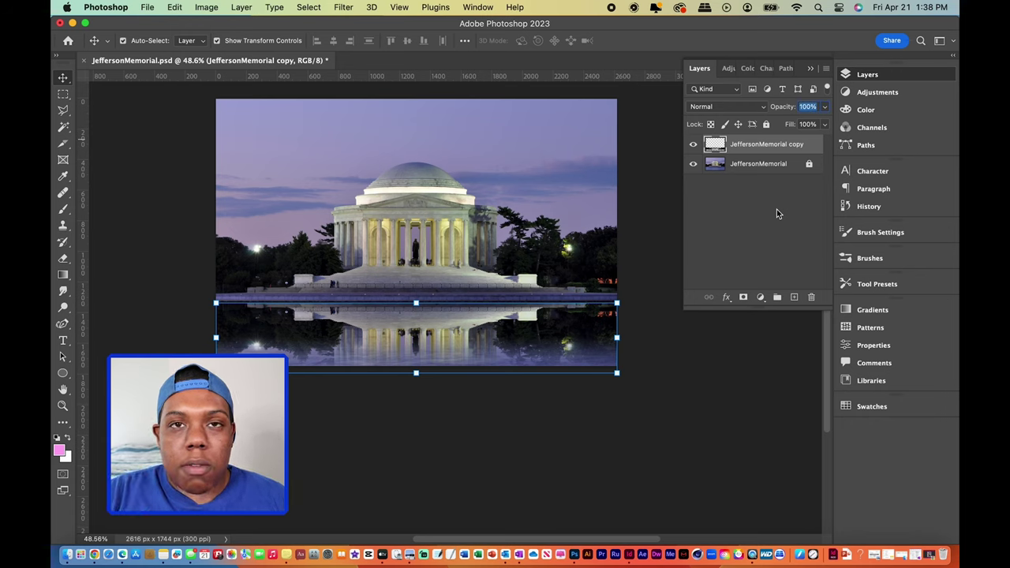
Test a lower opacity on the JeffersonMemorial copy layer and preview it.
{"action": "left_click", "coordinate": [776, 209]}
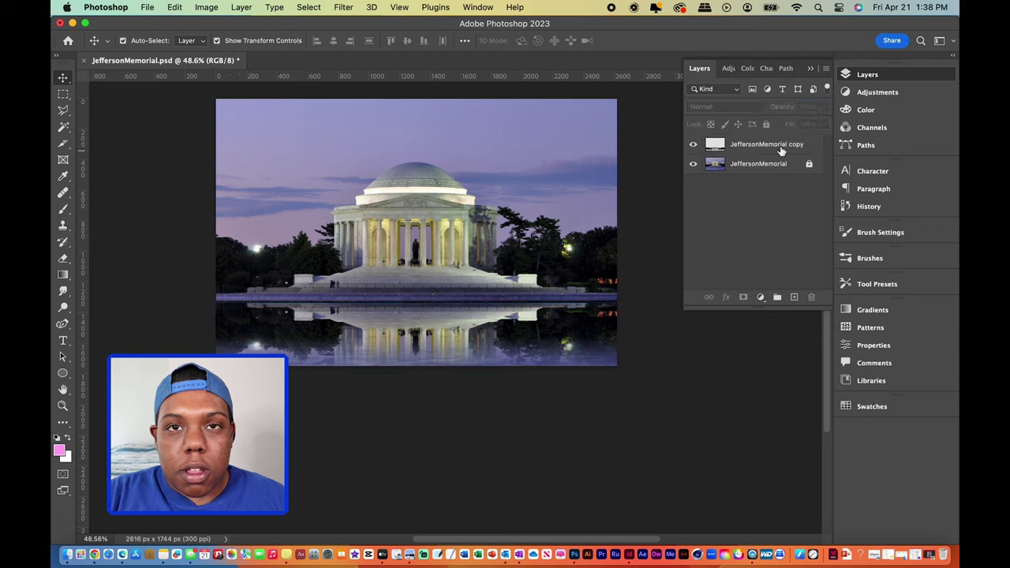
{"action": "left_click", "coordinate": [772, 152]}
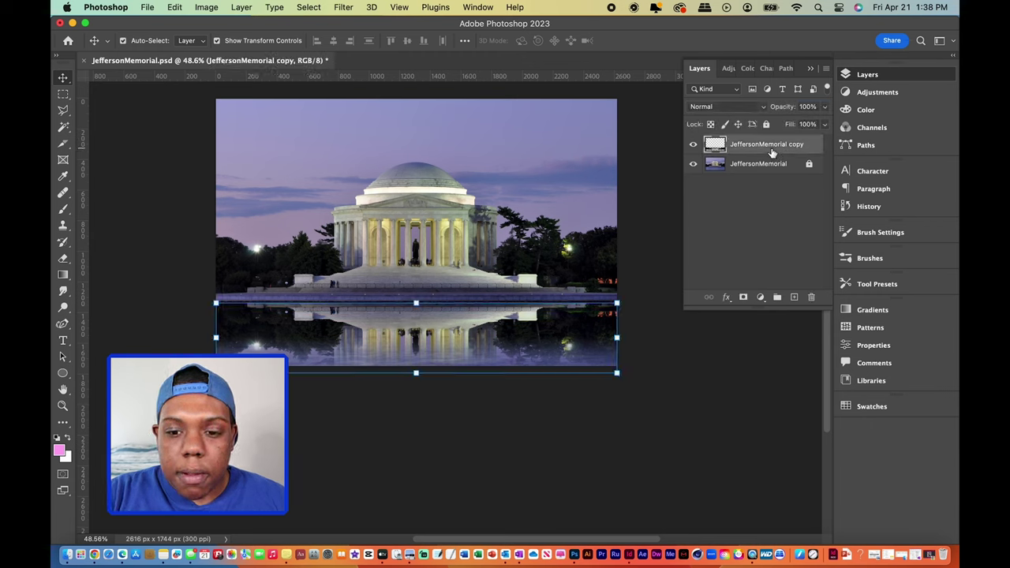
{"action": "left_click", "coordinate": [825, 109]}
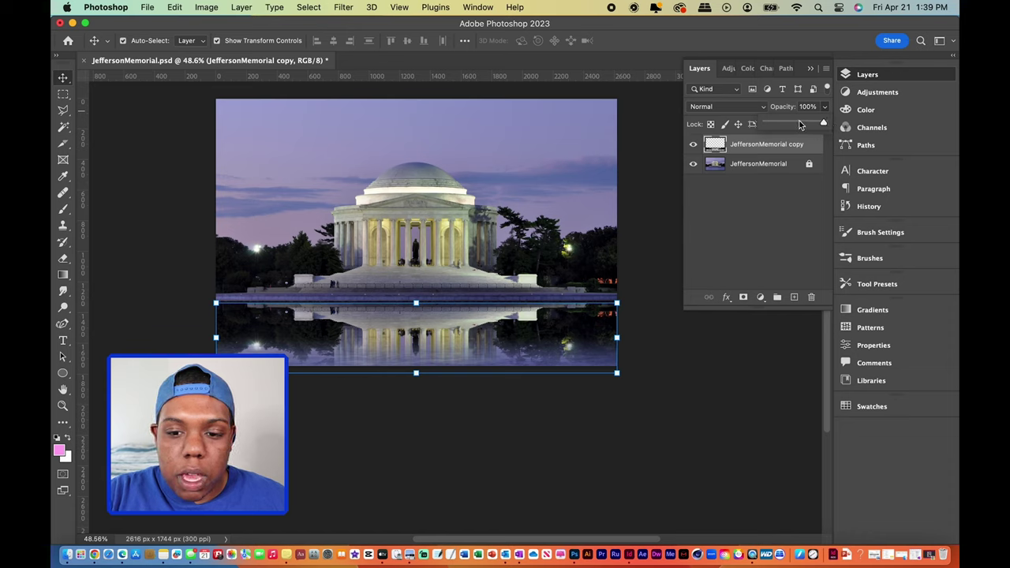
{"action": "left_click_drag", "start_coordinate": [823, 124], "coordinate": [787, 126]}
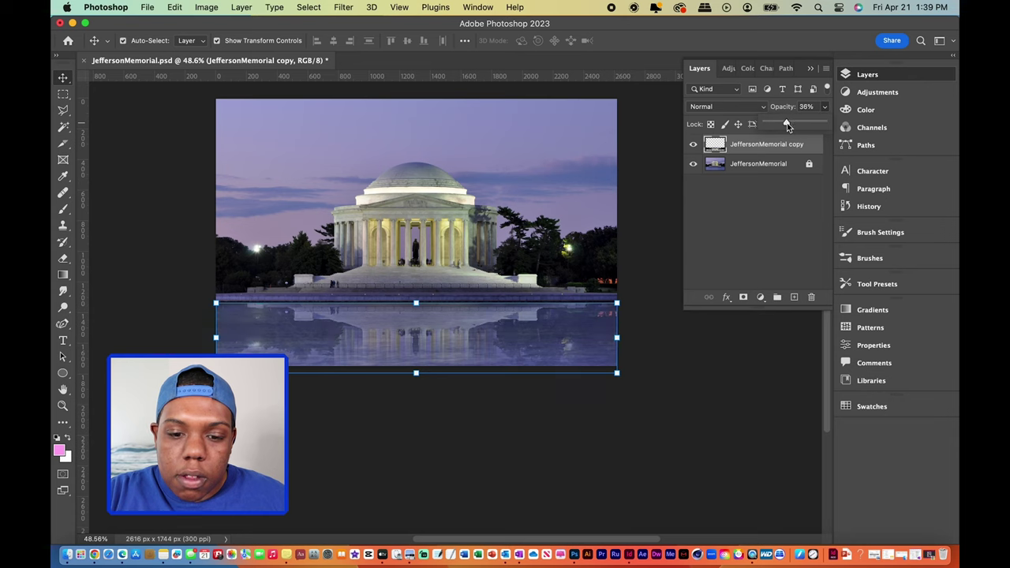
{"action": "left_click", "coordinate": [683, 326]}
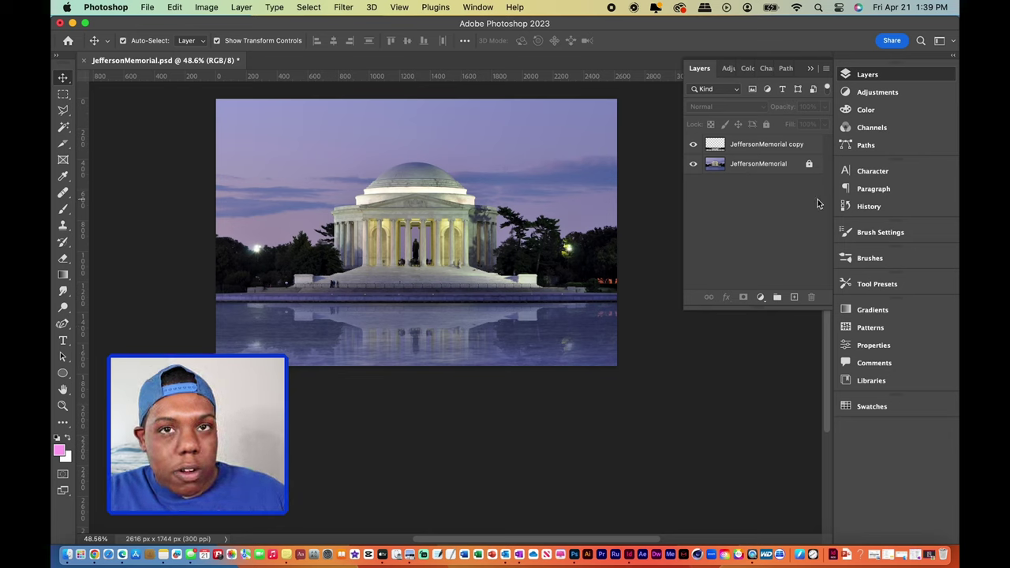
Restore the reflection layer to 100% opacity and bring up its blend-mode list.
{"action": "left_click", "coordinate": [791, 153]}
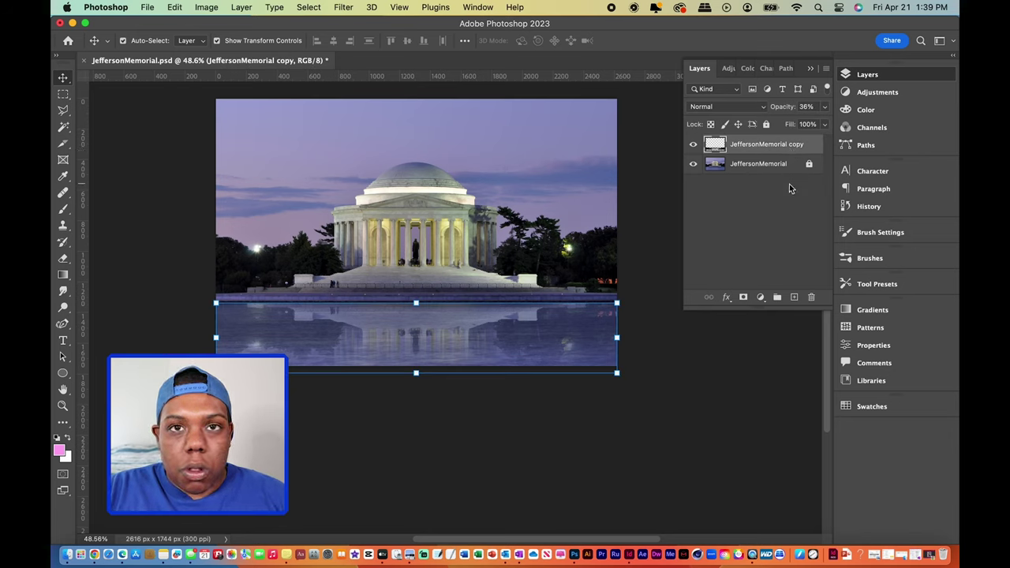
{"action": "left_click", "coordinate": [825, 107]}
{"action": "left_click_drag", "start_coordinate": [786, 123], "coordinate": [827, 124]}
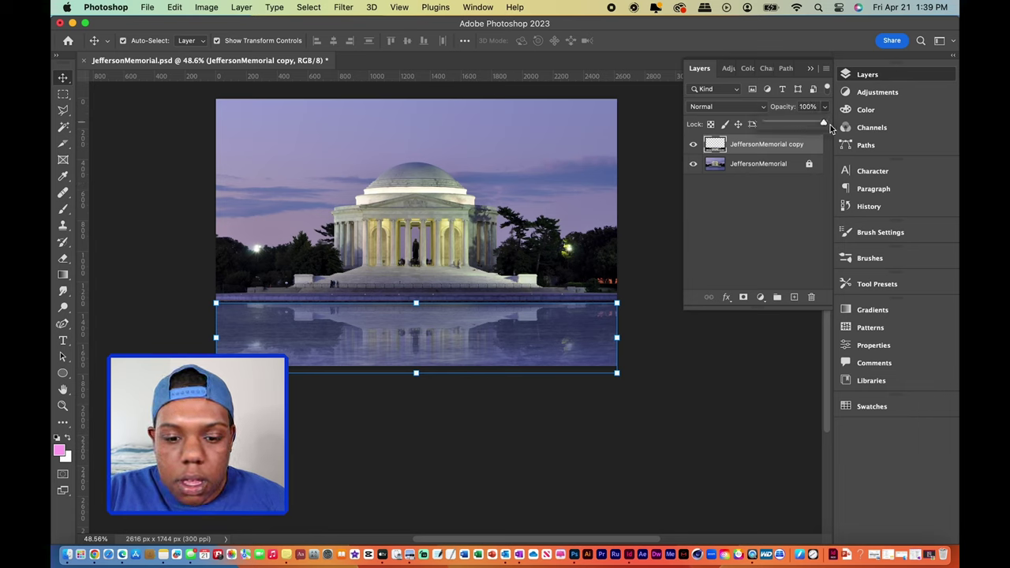
{"action": "left_click", "coordinate": [789, 201]}
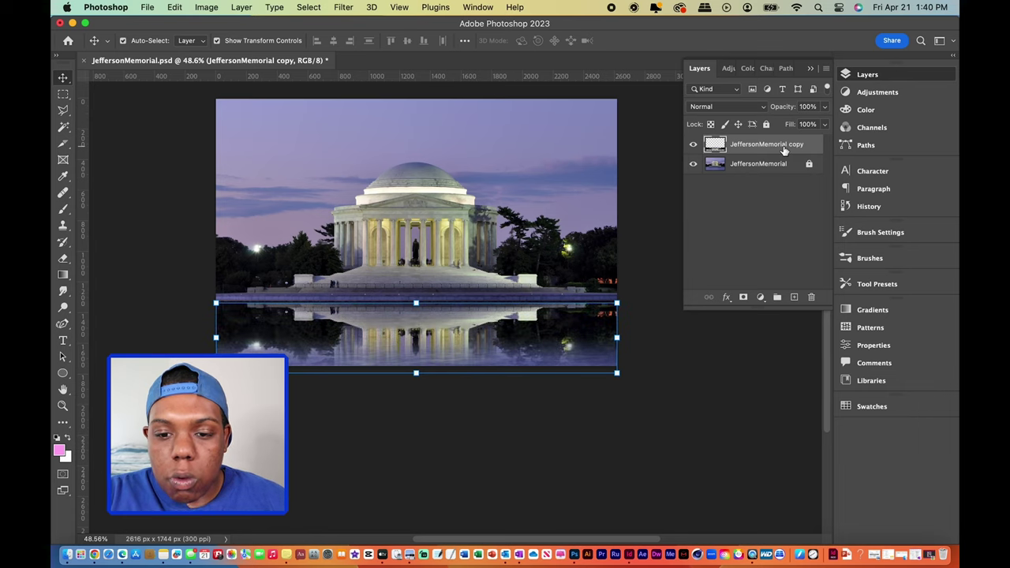
{"action": "left_click", "coordinate": [759, 112]}
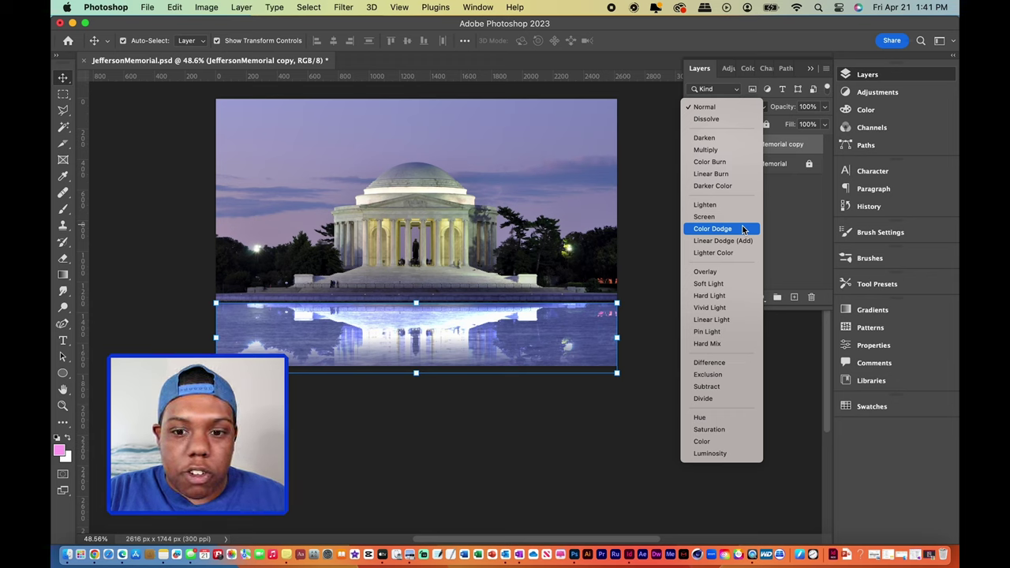
Set the JeffersonMemorial copy layer's blend mode to Soft Light and preview the result.
{"action": "left_click", "coordinate": [738, 284]}
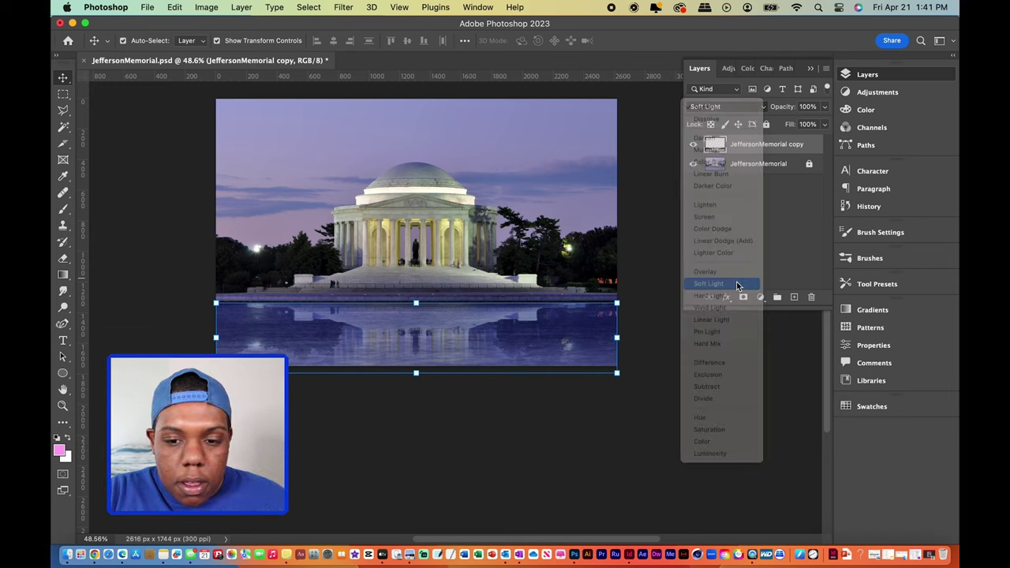
{"action": "left_click", "coordinate": [691, 288]}
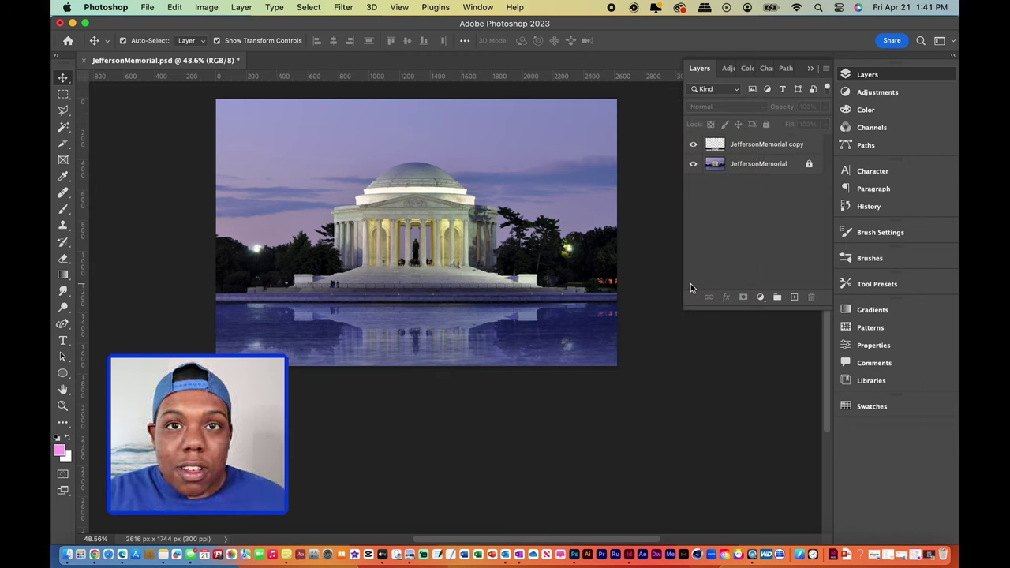
{"action": "left_click", "coordinate": [750, 149]}
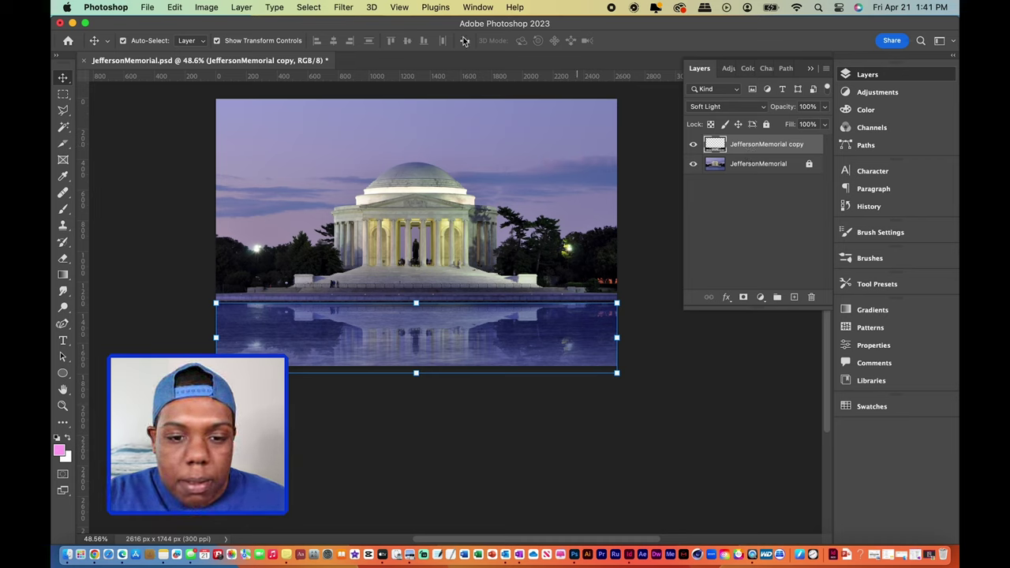
Apply a Motion Blur with 0° angle and 126-pixel distance to the reflection layer.
{"action": "left_click", "coordinate": [350, 11]}
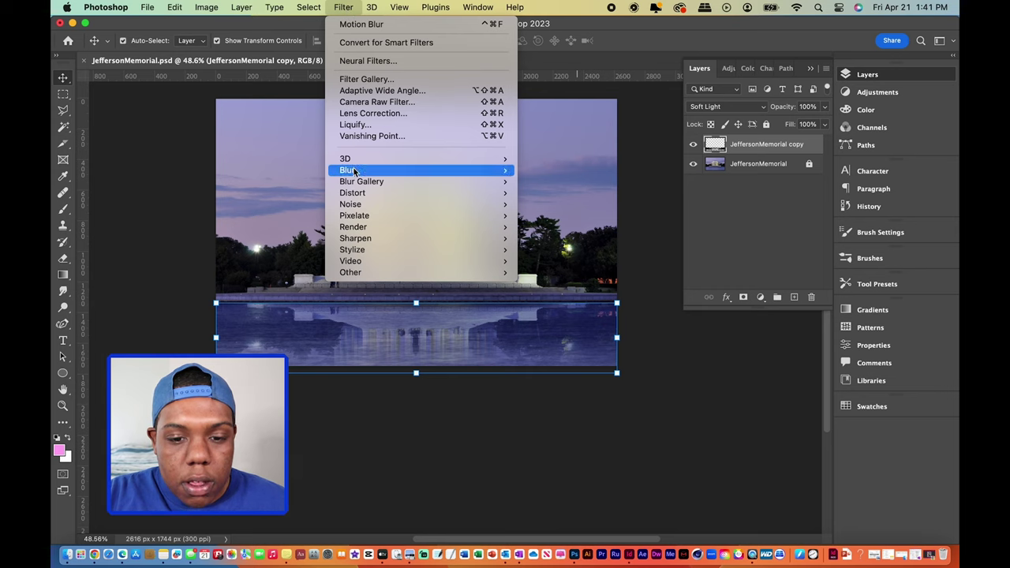
{"action": "mouse_move", "coordinate": [406, 172]}
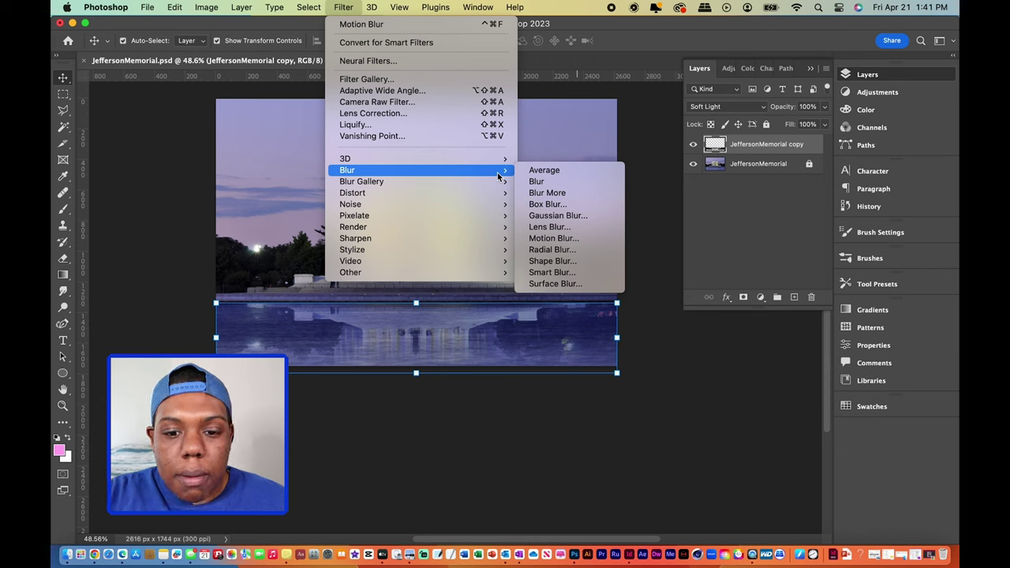
{"action": "left_click", "coordinate": [555, 239]}
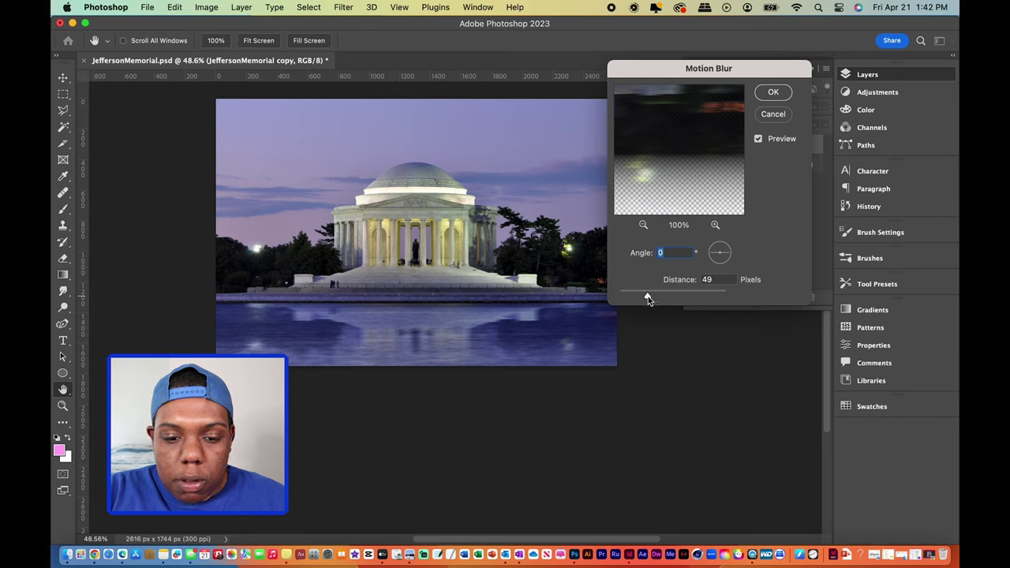
{"action": "left_click_drag", "start_coordinate": [643, 296], "coordinate": [651, 296]}
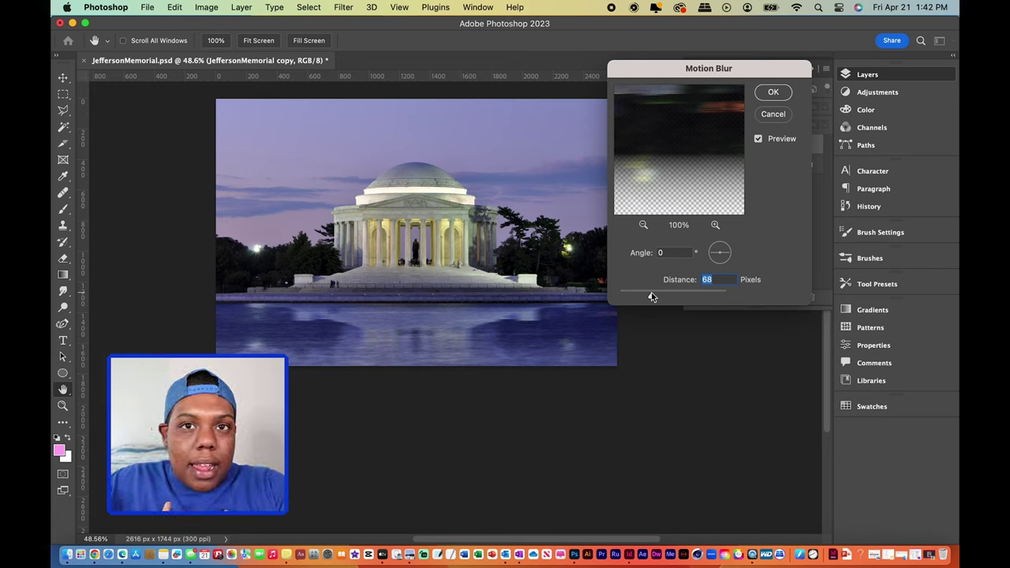
{"action": "left_click_drag", "start_coordinate": [651, 297], "coordinate": [663, 297]}
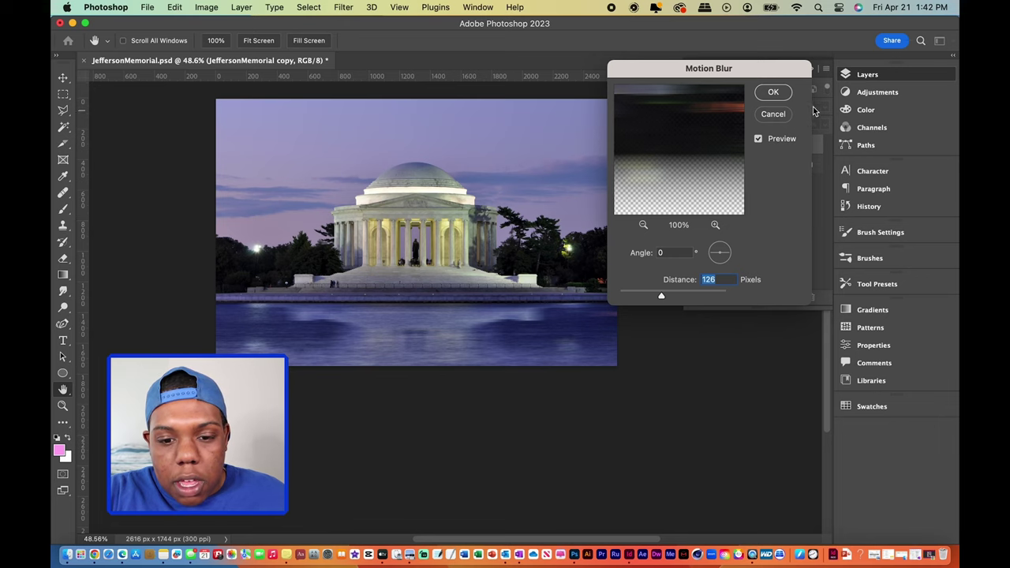
{"action": "left_click", "coordinate": [775, 92]}
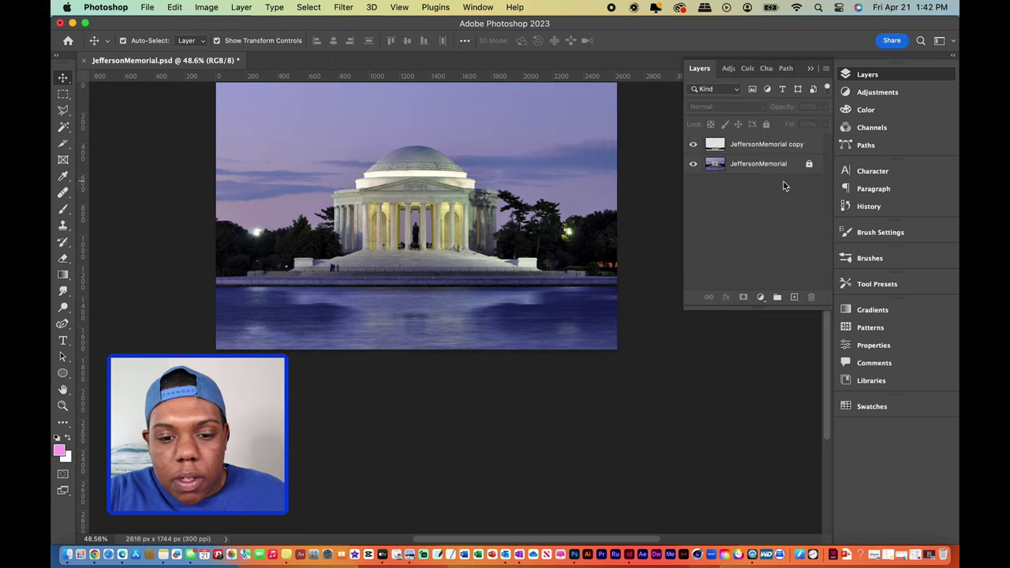
{"action": "left_click", "coordinate": [769, 150]}
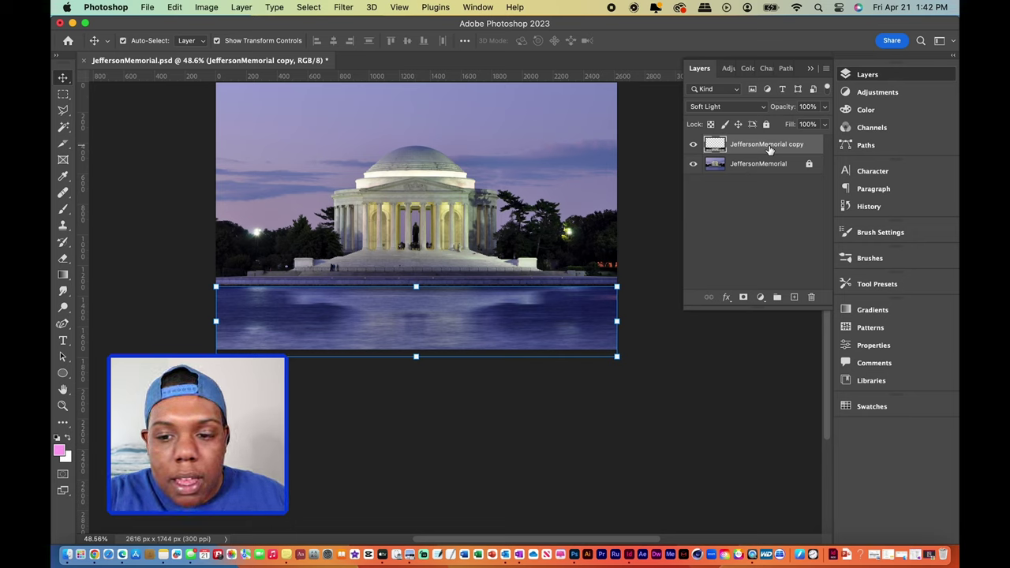
Lower the blurred reflection layer's opacity to 67% and deselect it to view the blend.
{"action": "left_click", "coordinate": [824, 106]}
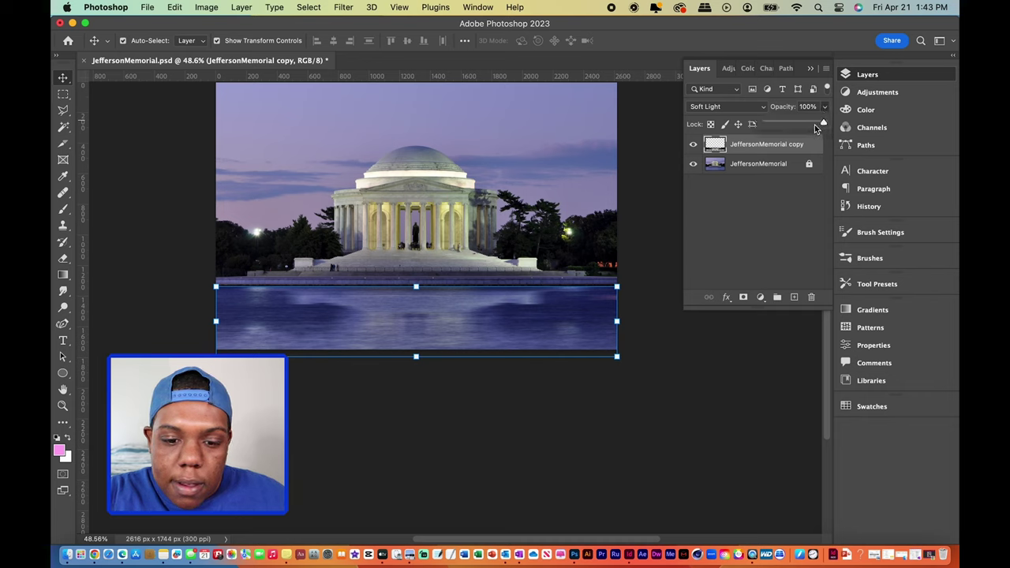
{"action": "left_click_drag", "start_coordinate": [812, 123], "coordinate": [802, 124]}
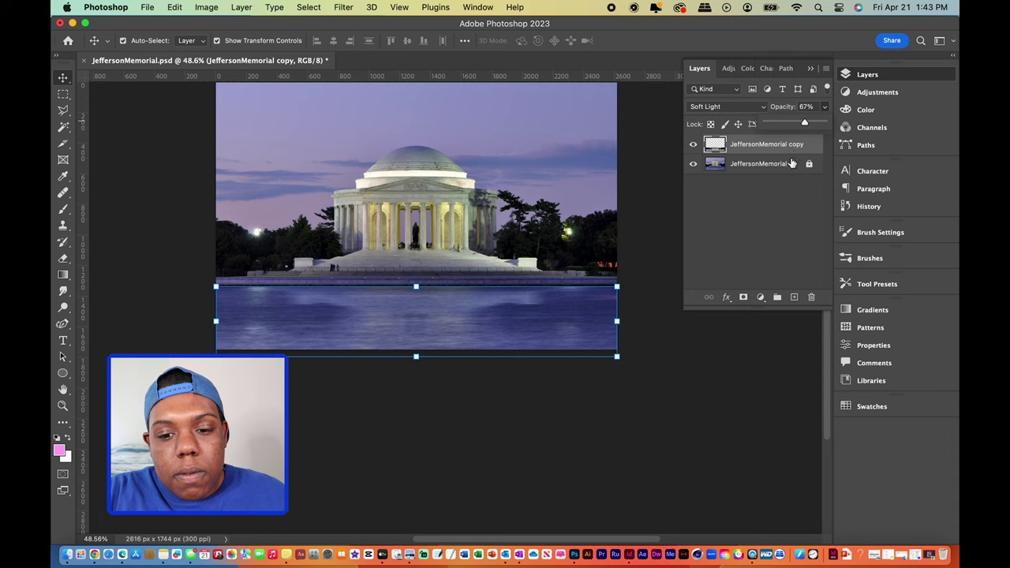
{"action": "left_click", "coordinate": [754, 372]}
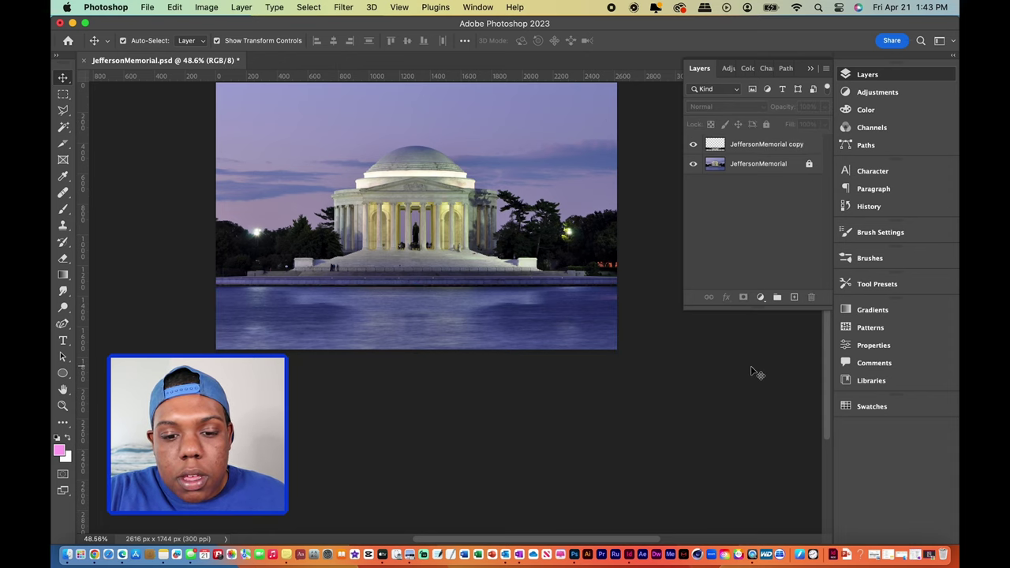